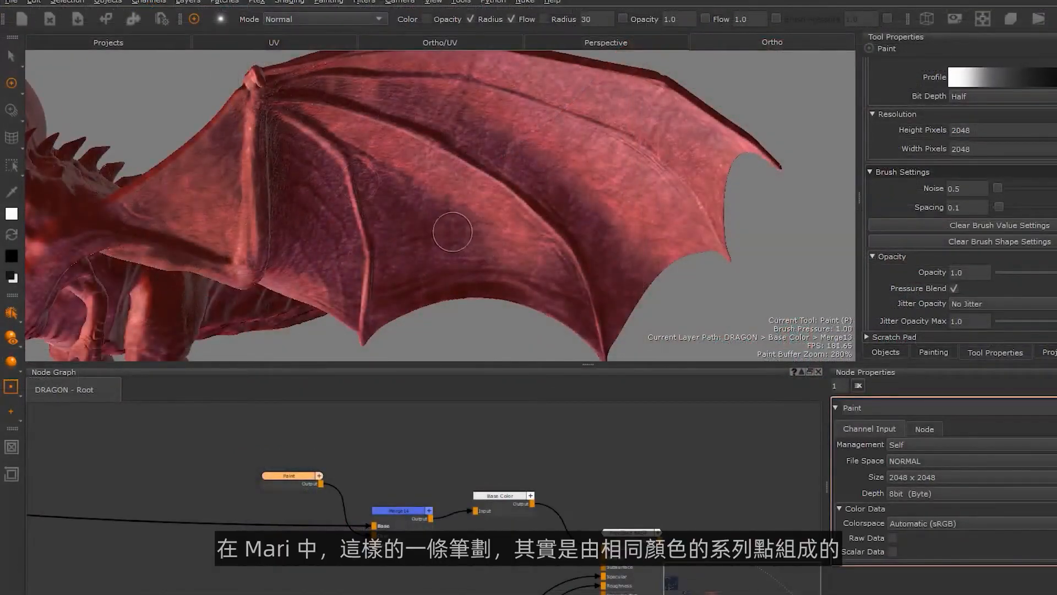
- Set the paint brush's Color Random Jitter to Jitter per Tip and raise the lower limit of its color range
left_click_drag(339, 146, 403, 213)
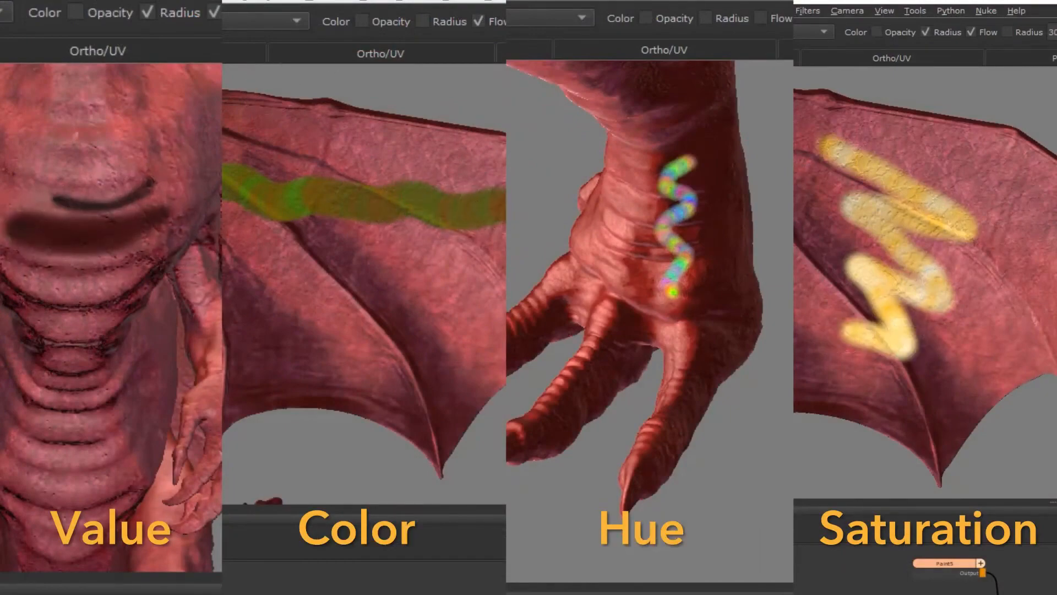
left_click(722, 201)
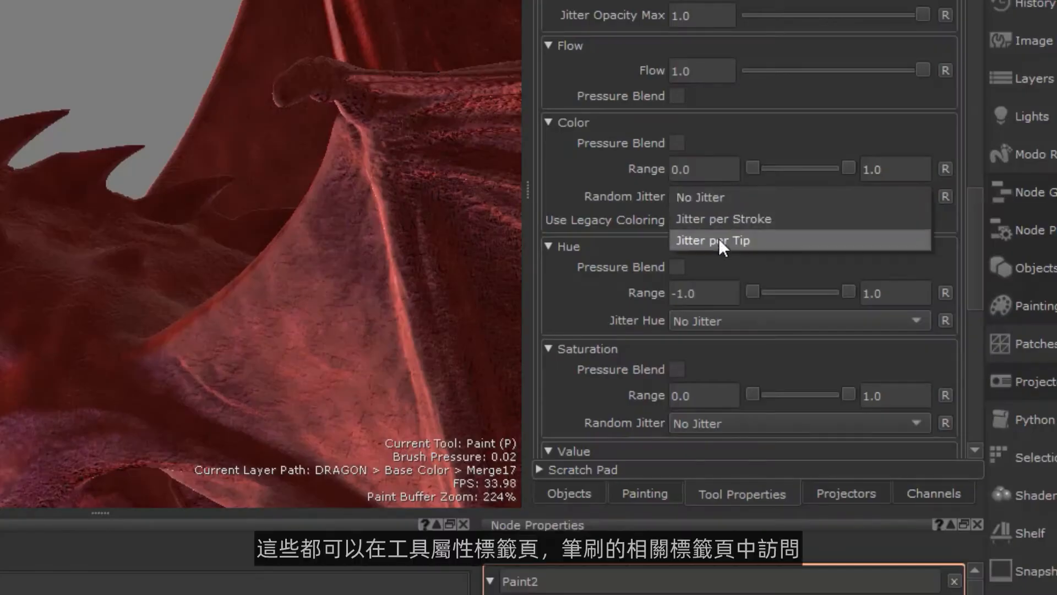
left_click(718, 238)
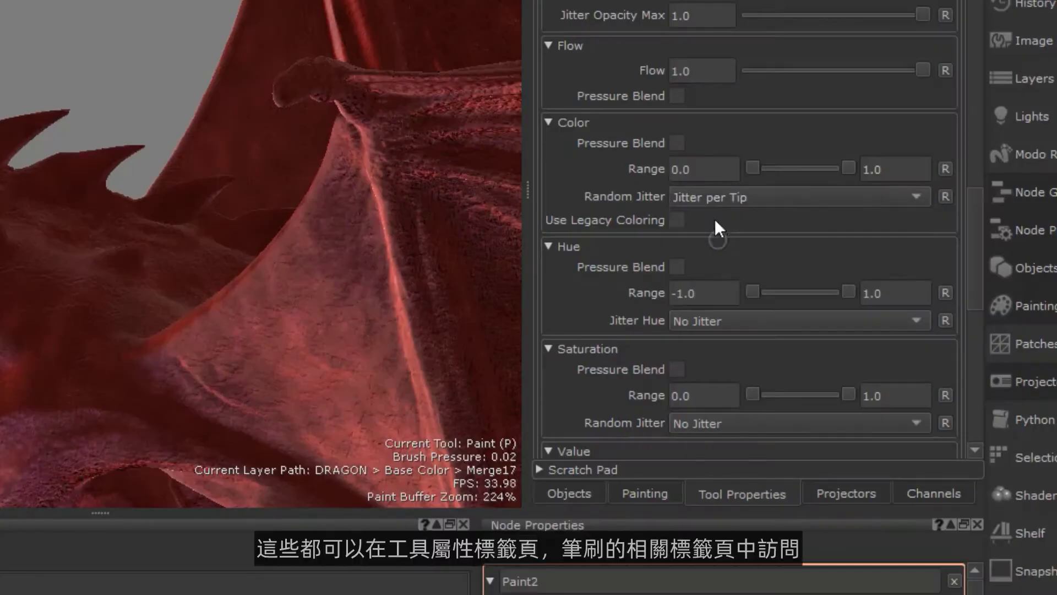
left_click(677, 143)
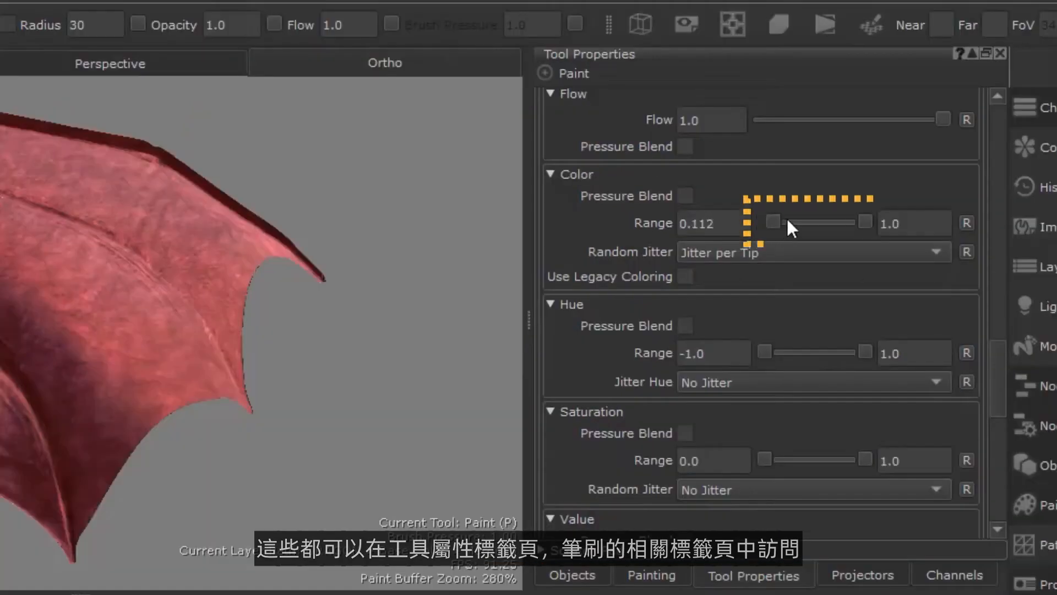
left_click_drag(786, 216, 835, 220)
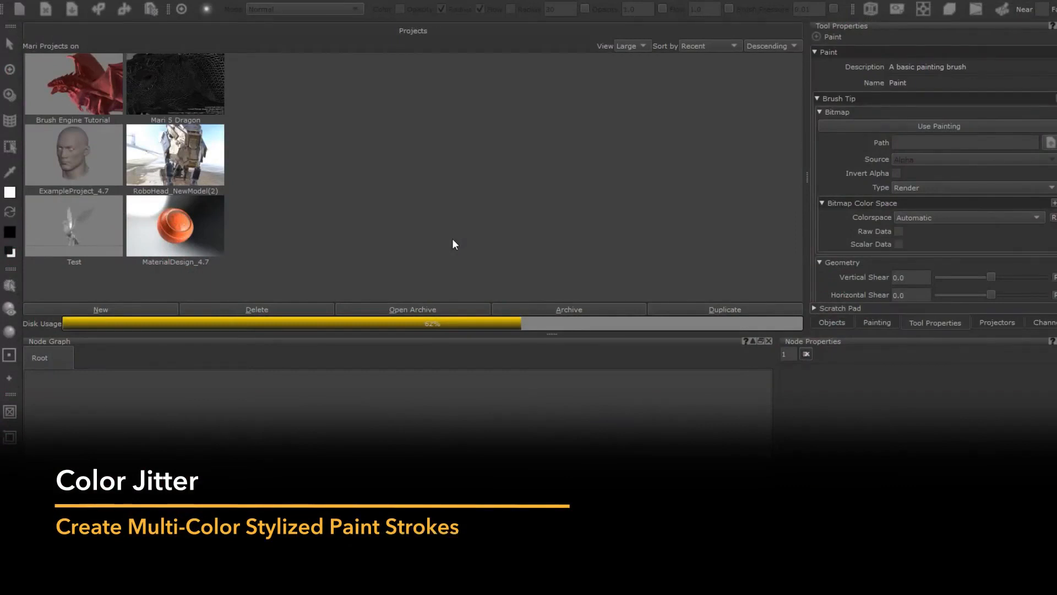
- Open the Brush Engine Tutorial project and examine the textured dragon model from several angles
left_click(53, 86)
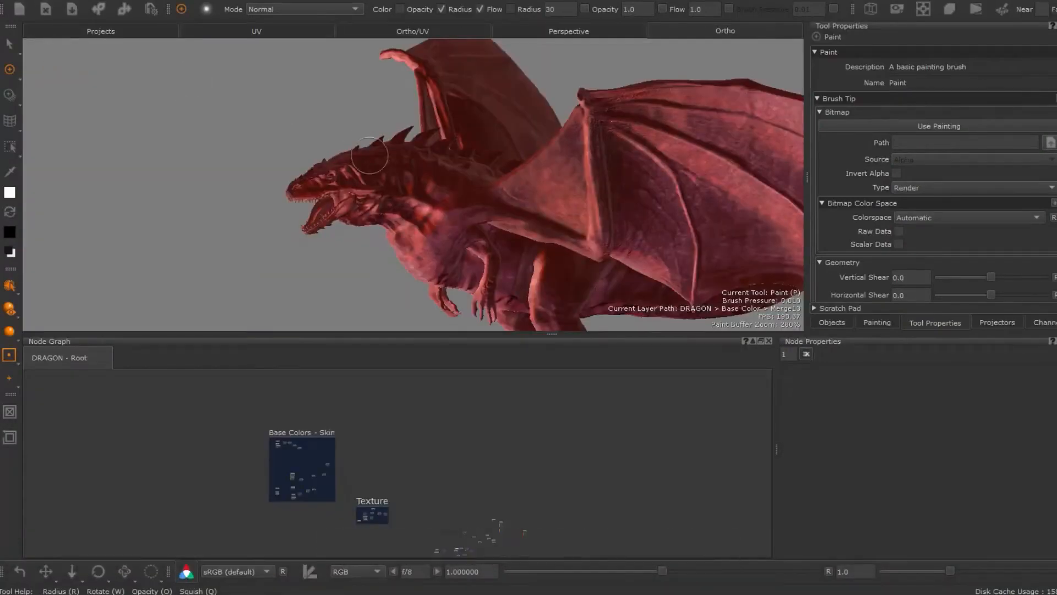
middle_click_drag(411, 186, 303, 166, "alt")
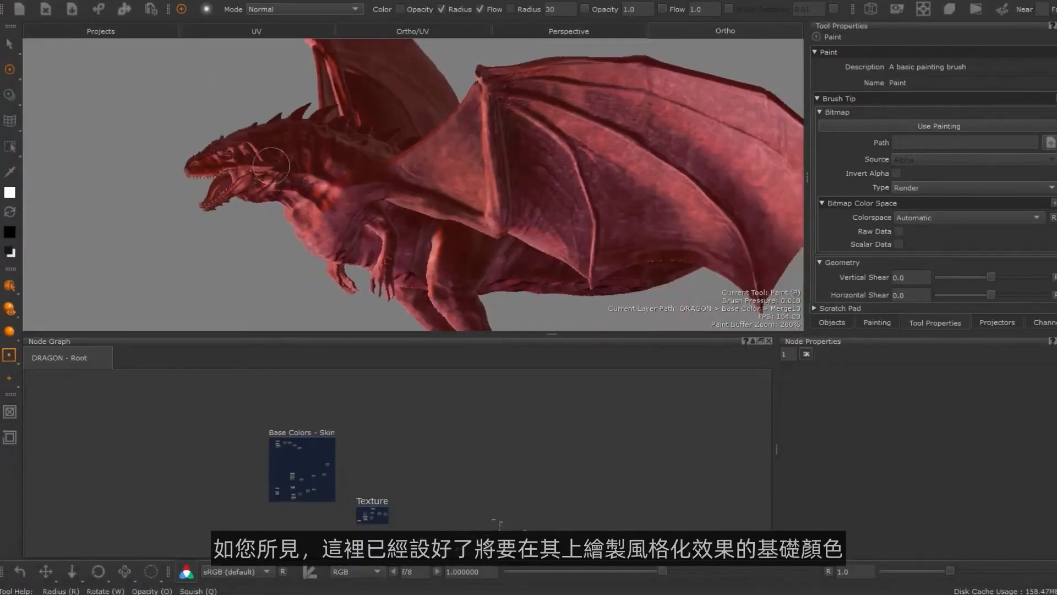
left_click_drag(284, 175, 345, 193, "alt")
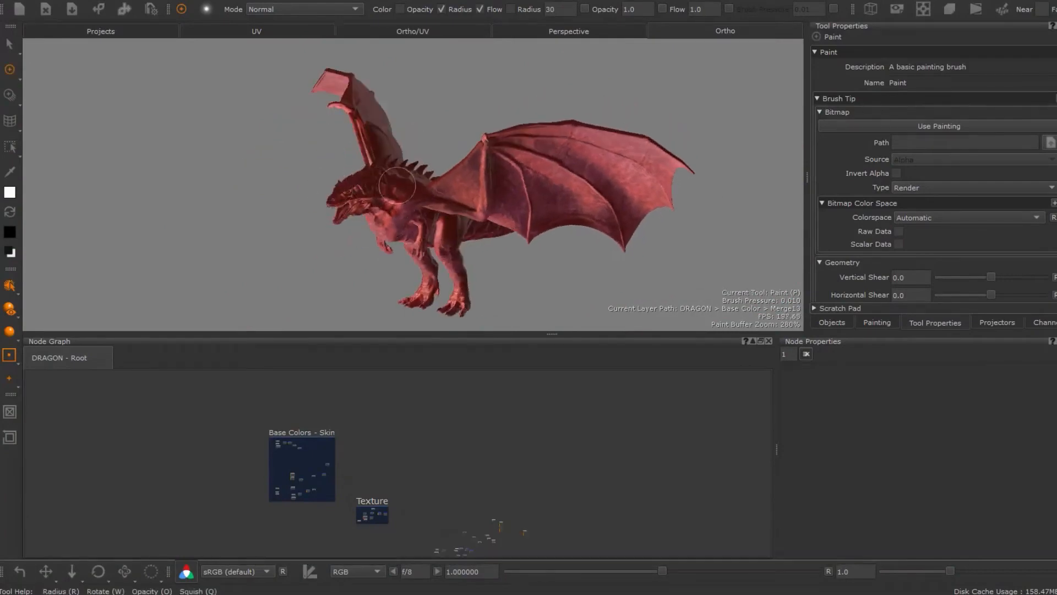
scroll(332, 187, "up", 5)
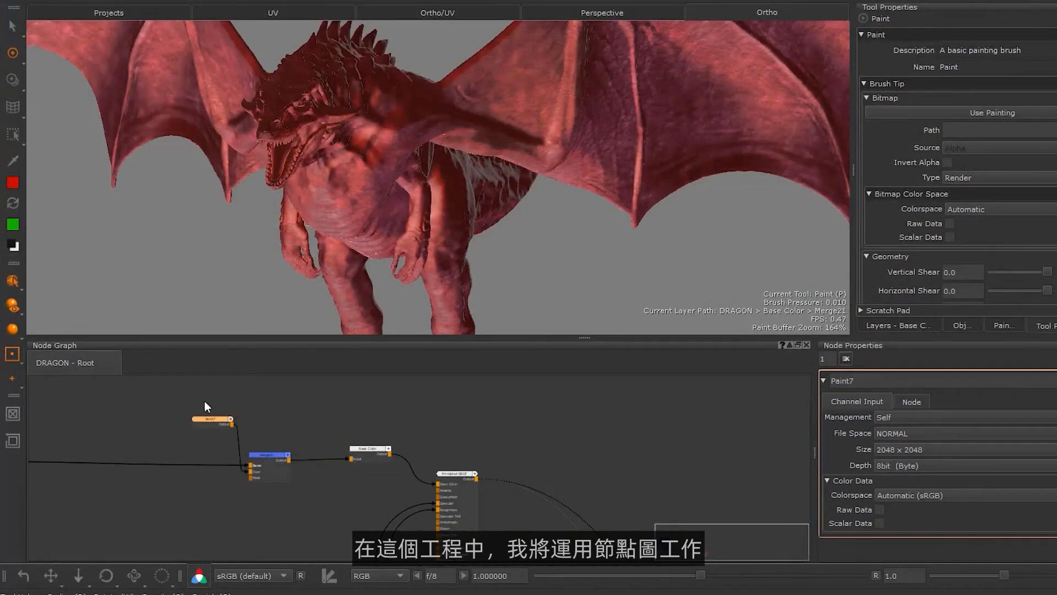
- Look through the Base Color channel's layer stack down to its Base layer
left_click(881, 326)
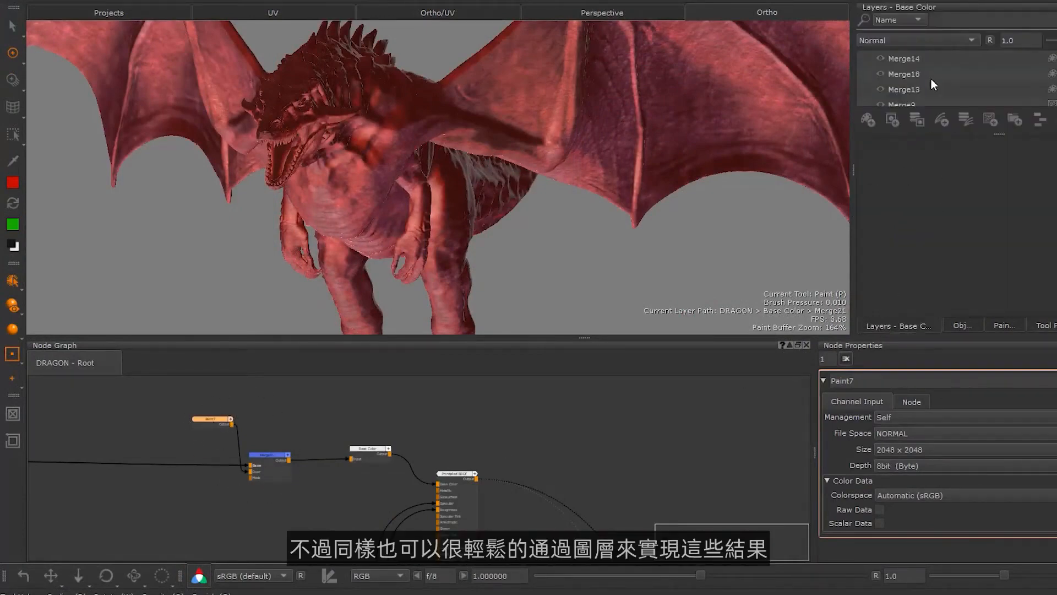
scroll(931, 82, "down", 10)
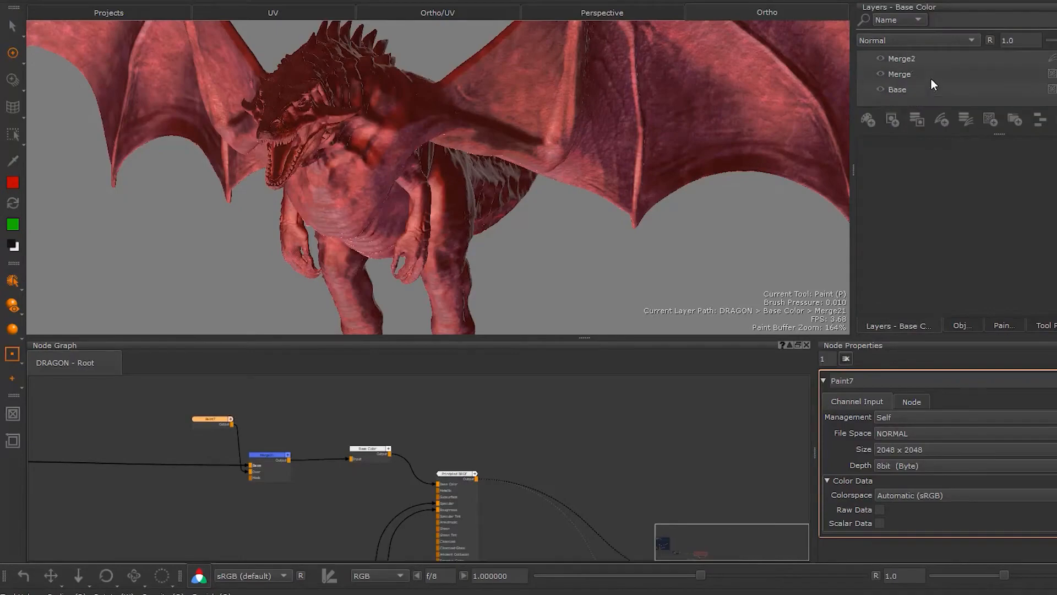
left_click(871, 114)
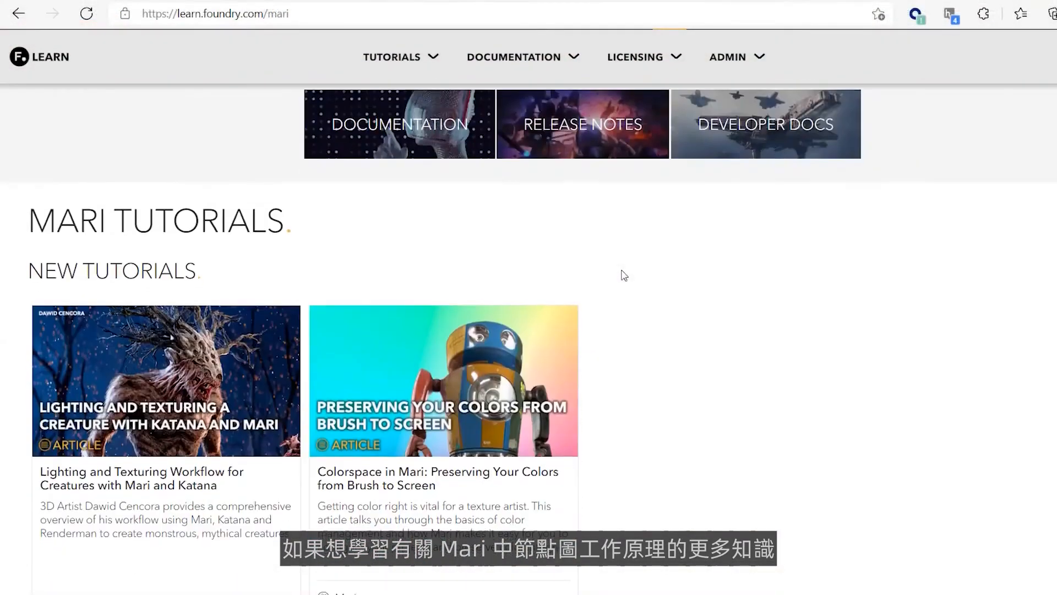
- Switch to the browser's Foundry Learn page for Mari and view the lesson list of the Mari 4 - Fundamentals and Best Practice course
scroll(624, 276, "down", 5)
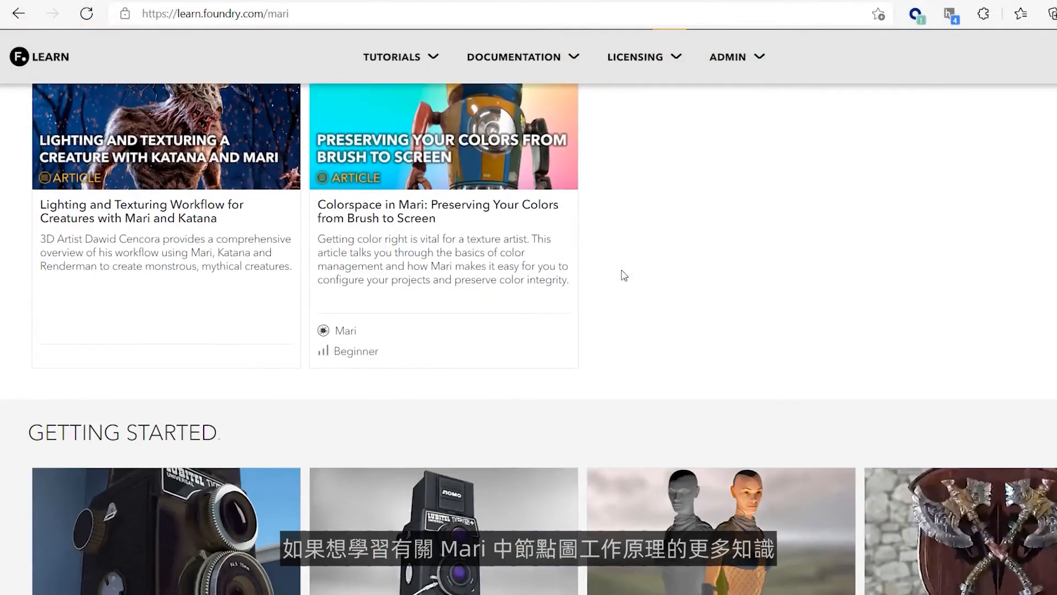
scroll(624, 276, "down", 5)
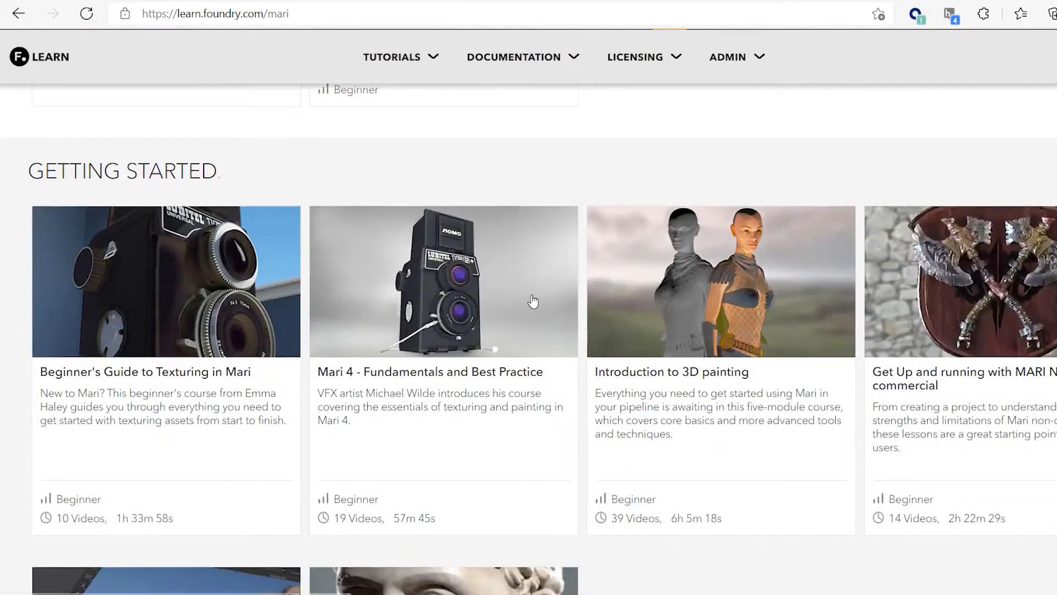
left_click(533, 301)
scroll(533, 301, "down", 15)
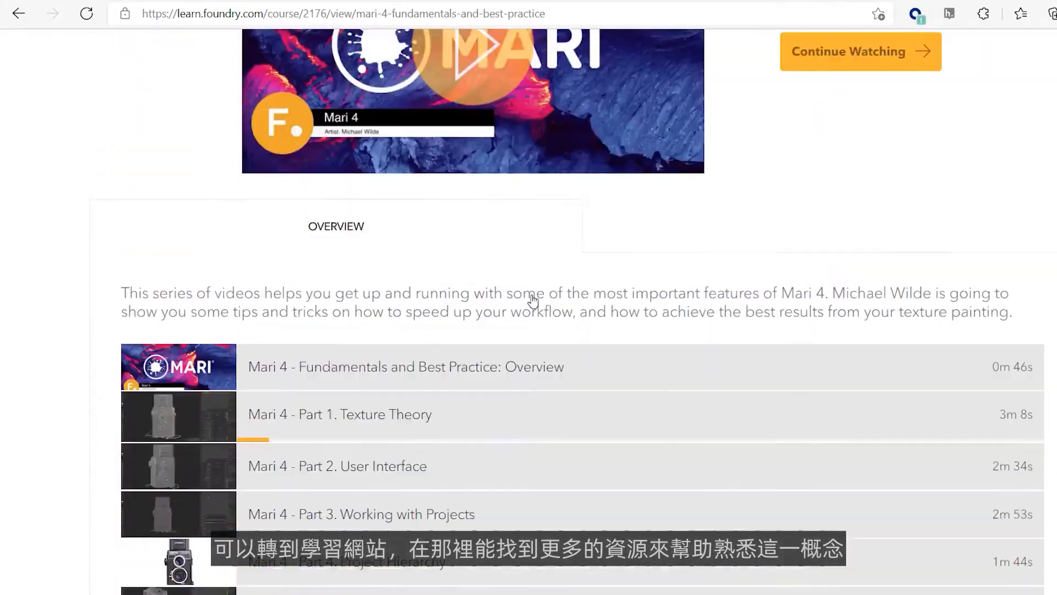
scroll(533, 301, "down", 2)
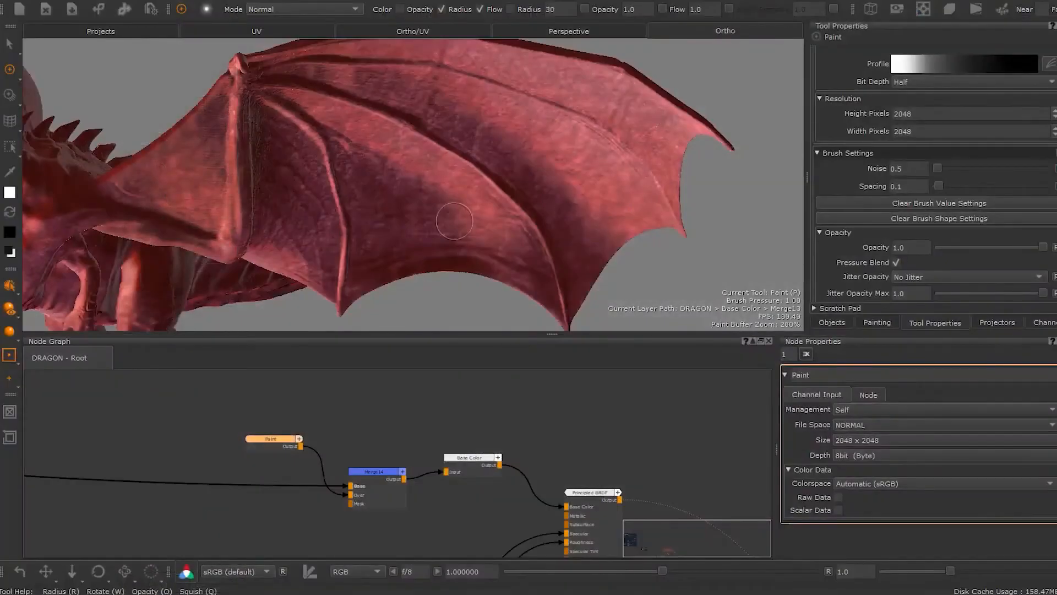
- Test white strokes on the dragon's wing with the brush spacing at 0.1 and at 1.0
left_click_drag(318, 132, 379, 192)
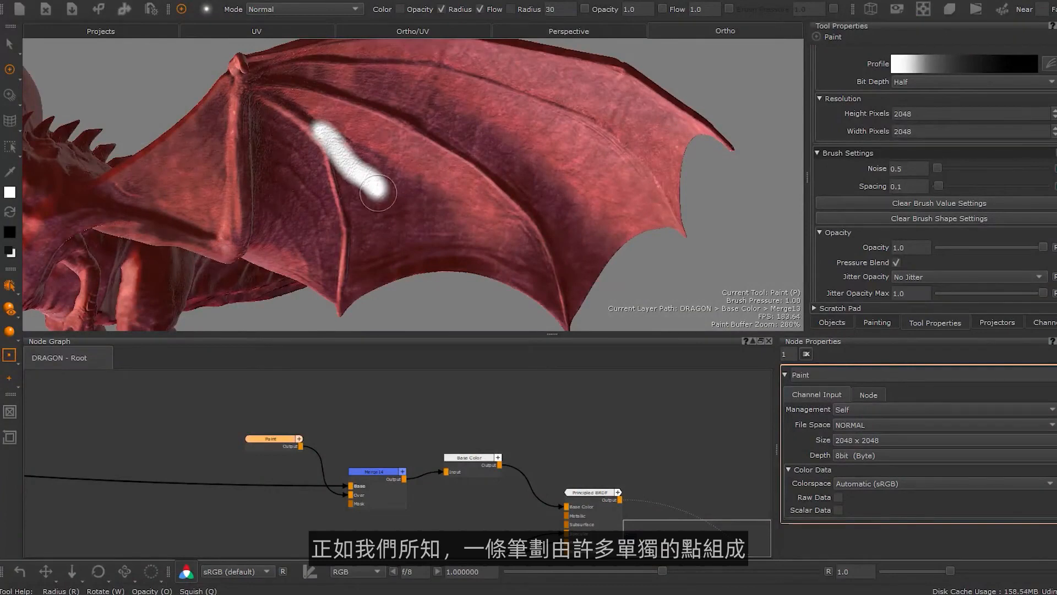
key("ctrl+z")
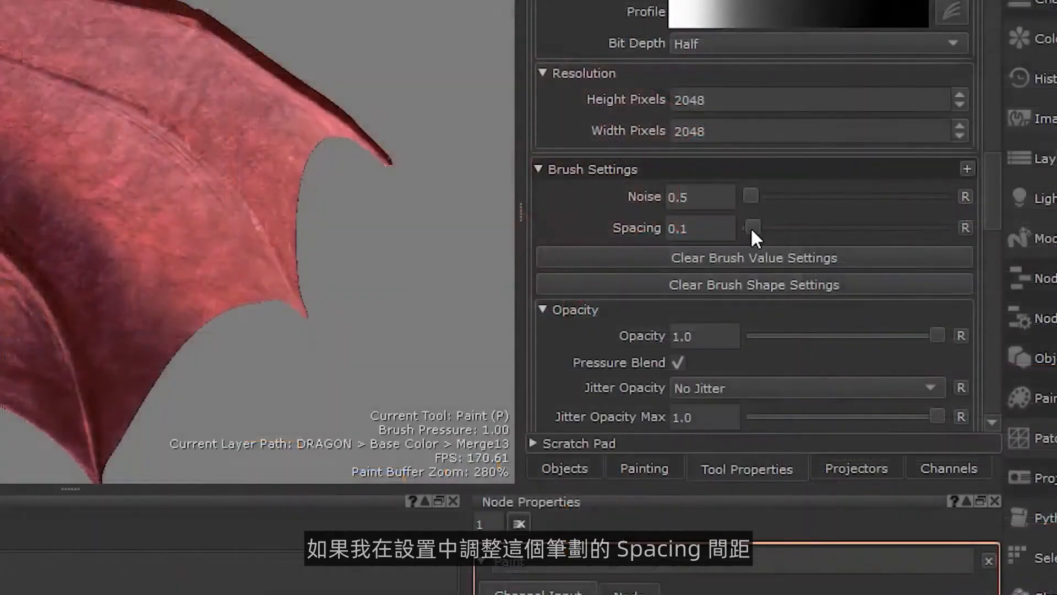
left_click_drag(751, 227, 770, 227)
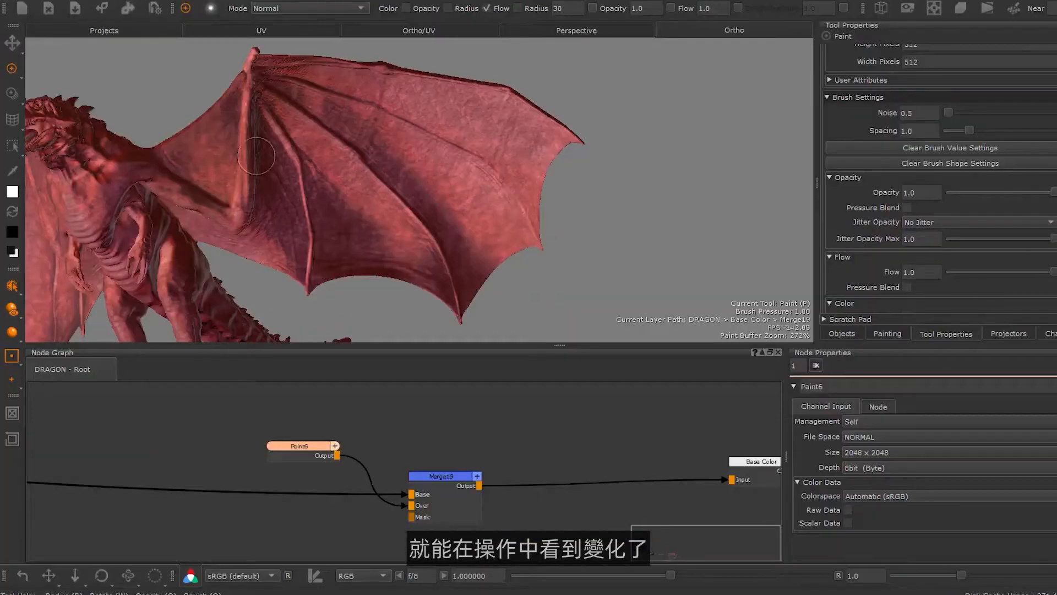
mouse_move(235, 128)
left_mouse_down()
mouse_move(235, 144)
mouse_move(278, 156)
mouse_move(529, 182)
left_mouse_up()
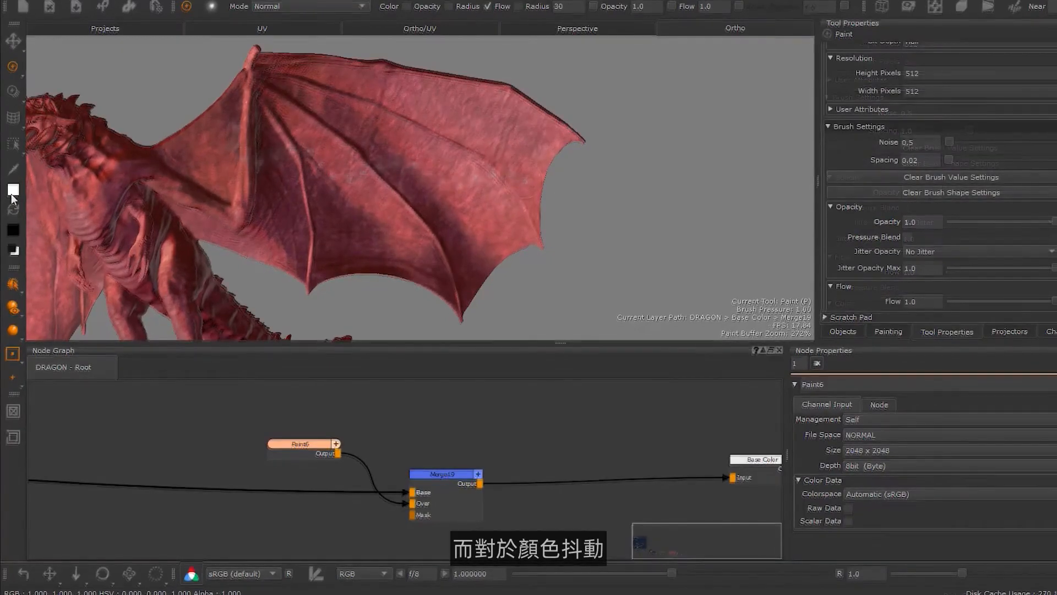
- Set the foreground color to a saturated green and the background color to red
left_click(12, 191)
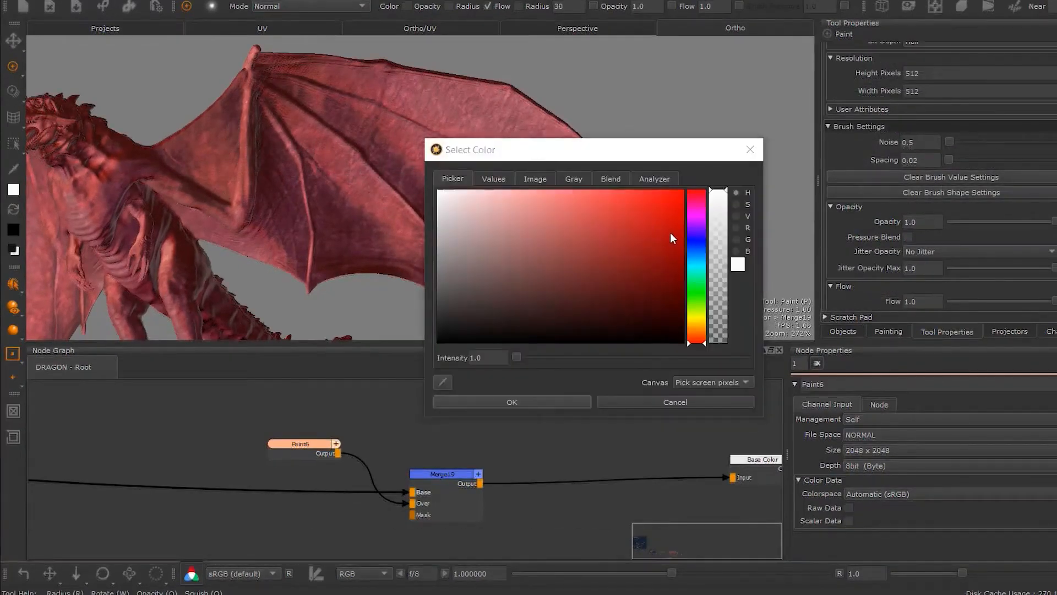
left_click(697, 288)
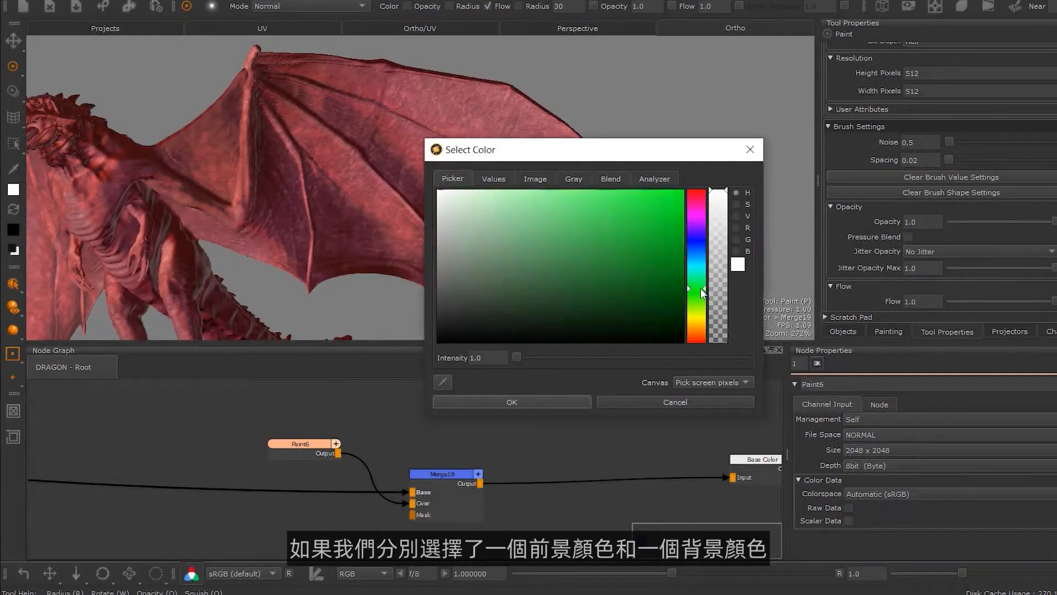
left_click(666, 215)
left_click(487, 405)
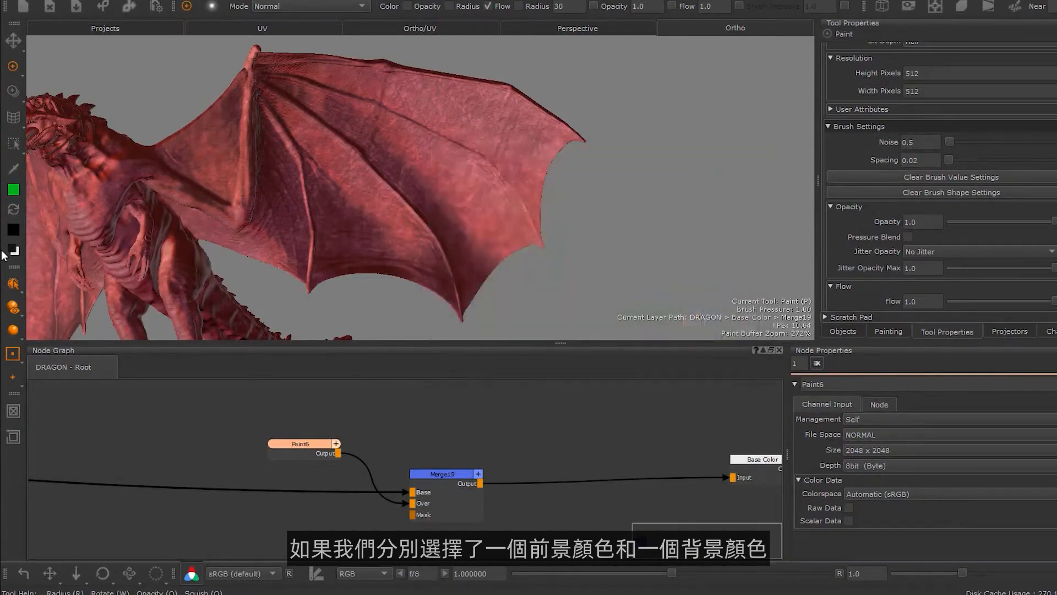
left_click(13, 230)
left_click(640, 242)
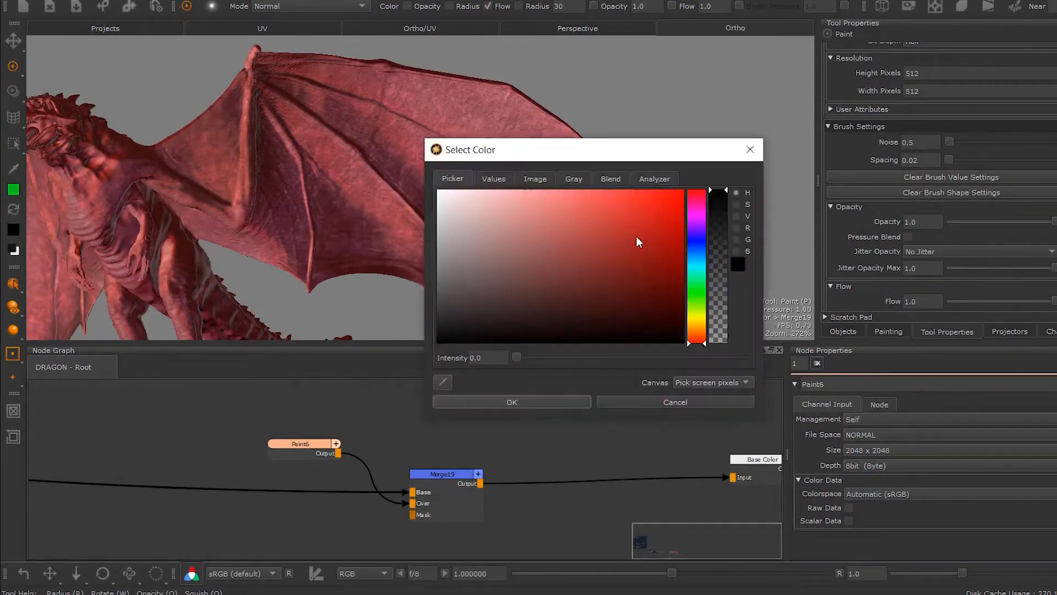
left_click(556, 399)
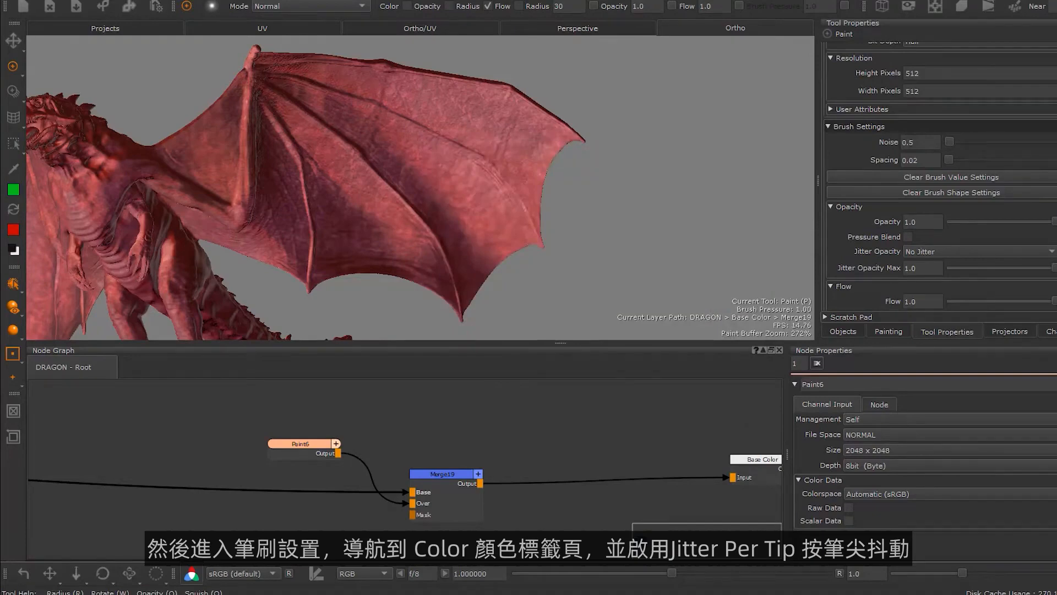
- Set the brush's Color Random Jitter to Jitter per Tip and paint a wavy stroke across the upper part of the wing
left_click_drag(929, 270, 918, 335)
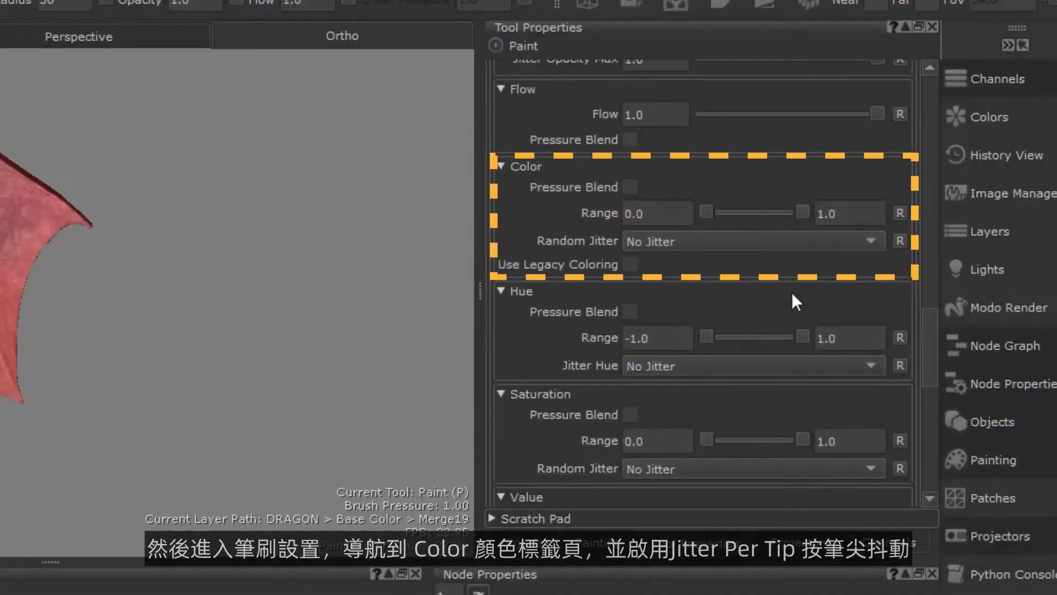
left_click(651, 241)
left_click(688, 284)
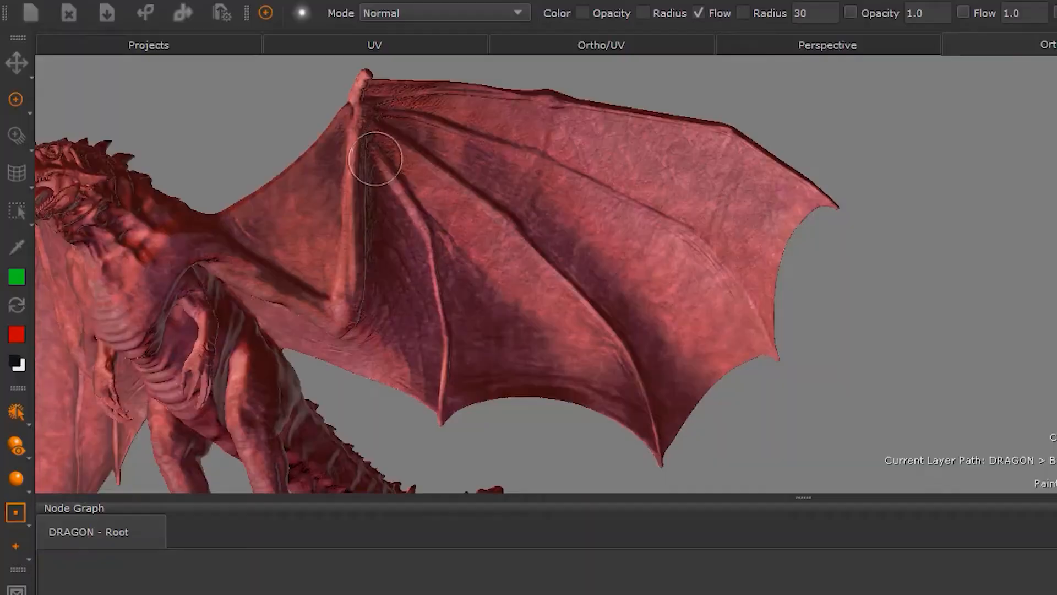
mouse_move(378, 153)
left_mouse_down()
mouse_move(372, 165)
mouse_move(405, 183)
mouse_move(435, 175)
mouse_move(493, 190)
mouse_move(717, 196)
left_mouse_up()
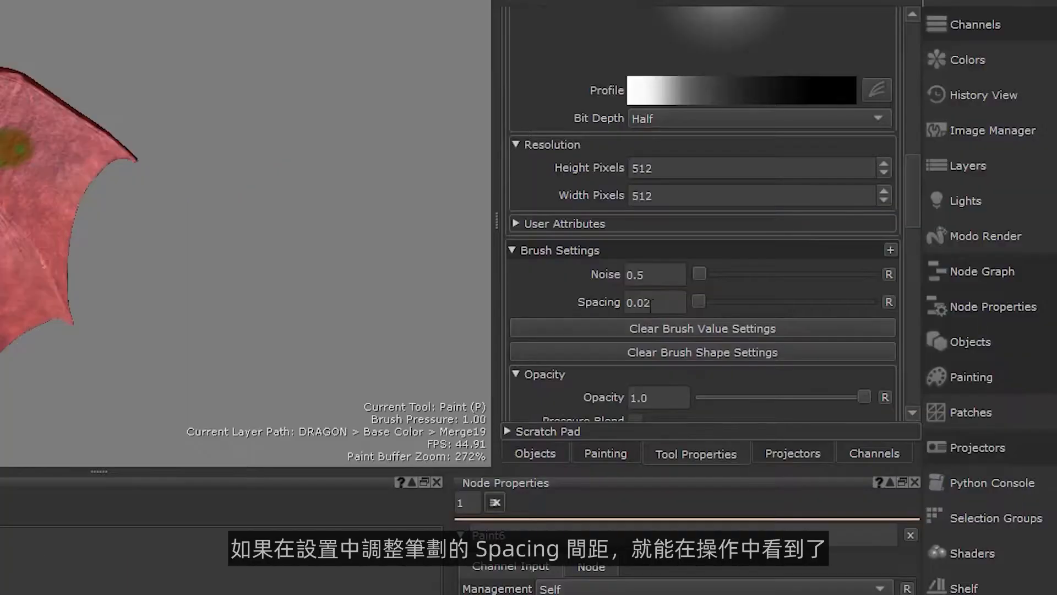
- Set the brush spacing to 1.0 and paint a row of separate color-jittered dots across the wing below the first stroke
double_click(638, 303)
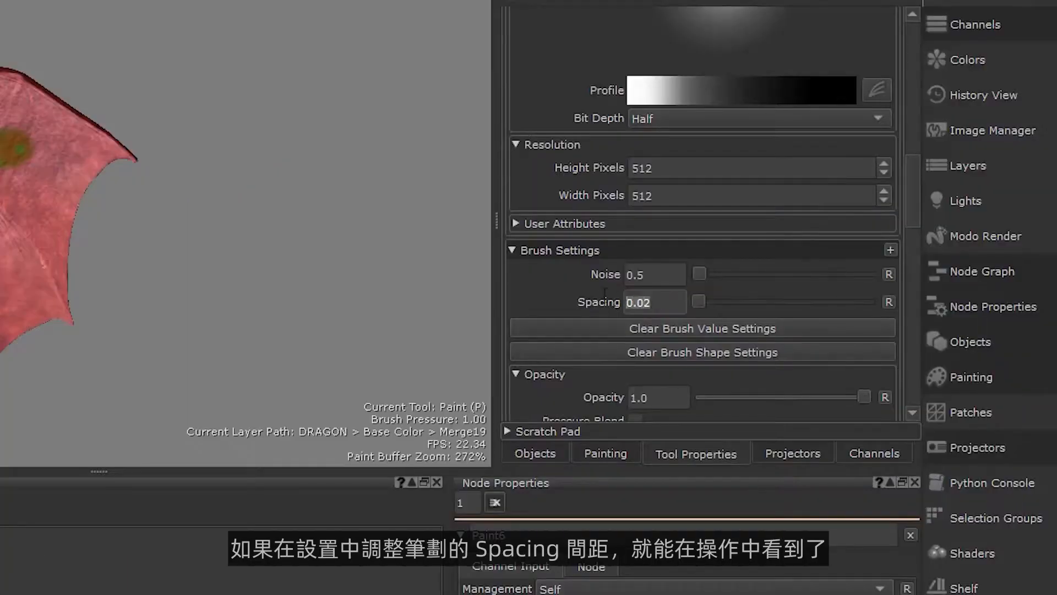
type("1.0")
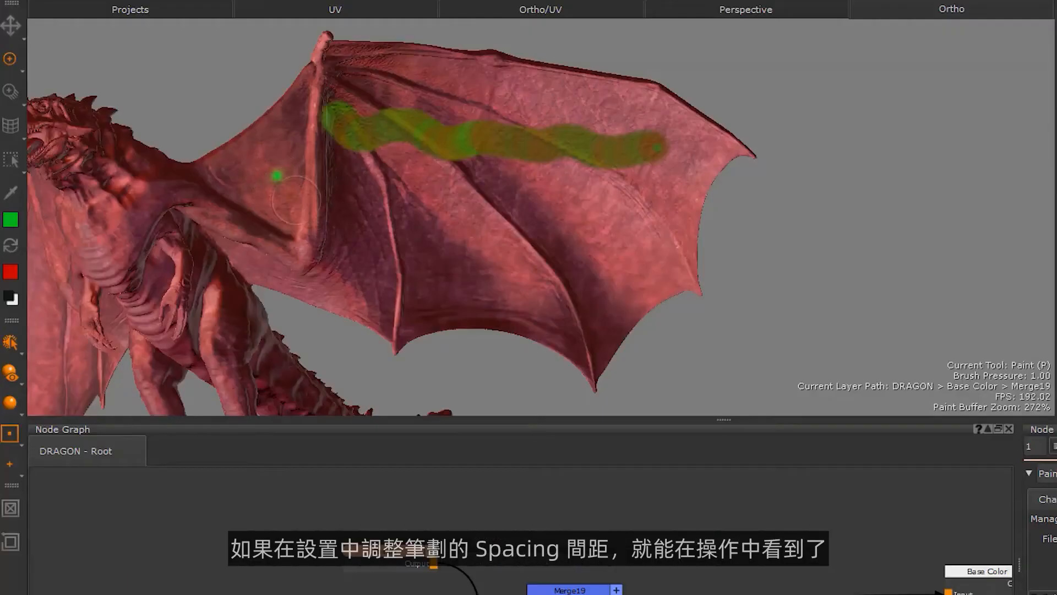
mouse_move(310, 201)
left_mouse_down()
mouse_move(342, 193)
mouse_move(456, 204)
left_mouse_up()
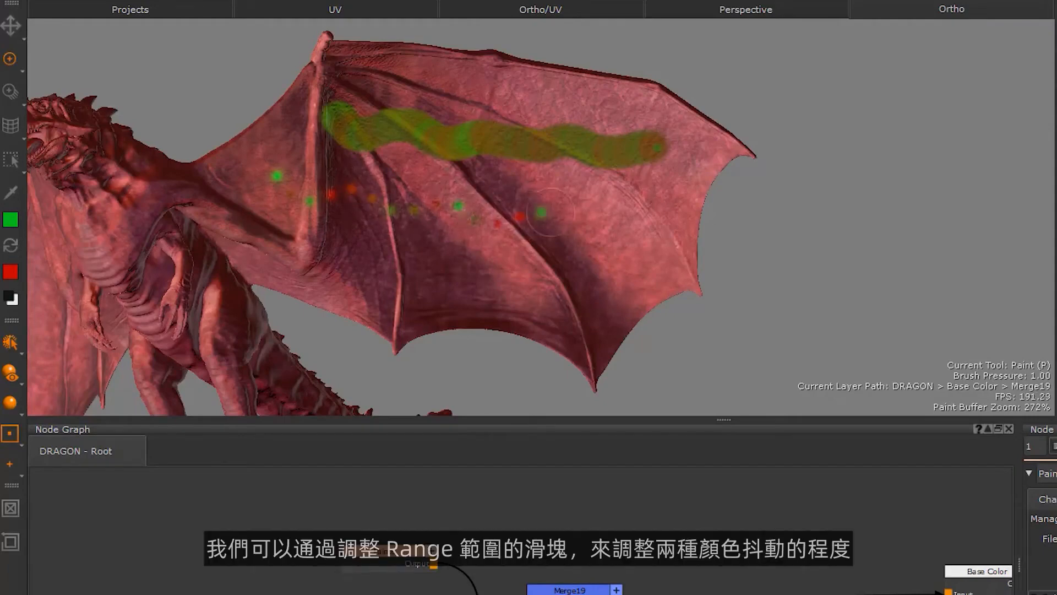
- Narrow the Color jitter range from both ends and paint another dotted stroke across the lower part of the wing
left_click_drag(787, 221, 792, 220)
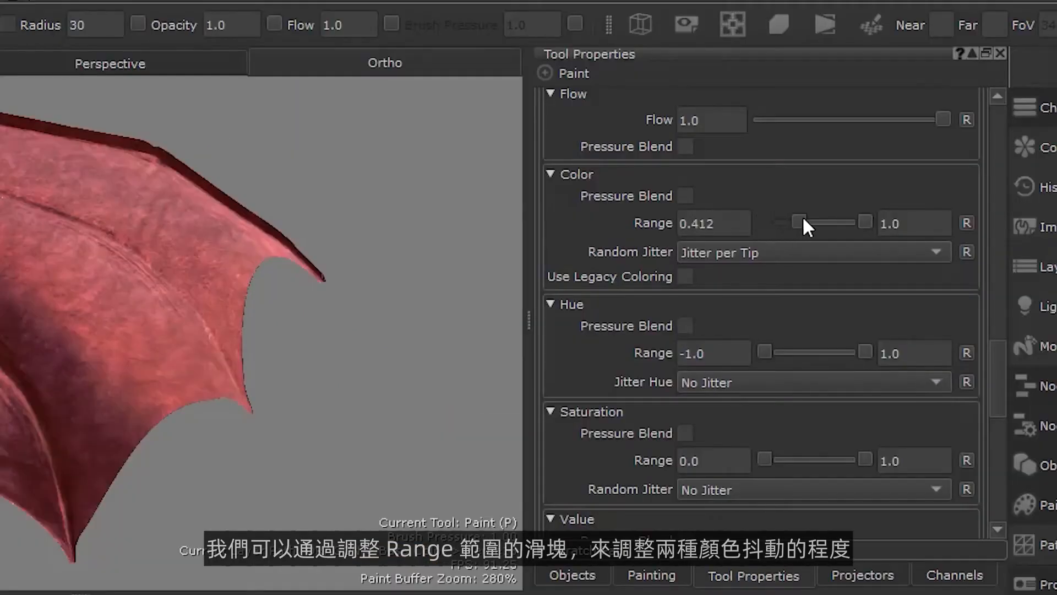
left_click_drag(864, 217, 824, 223)
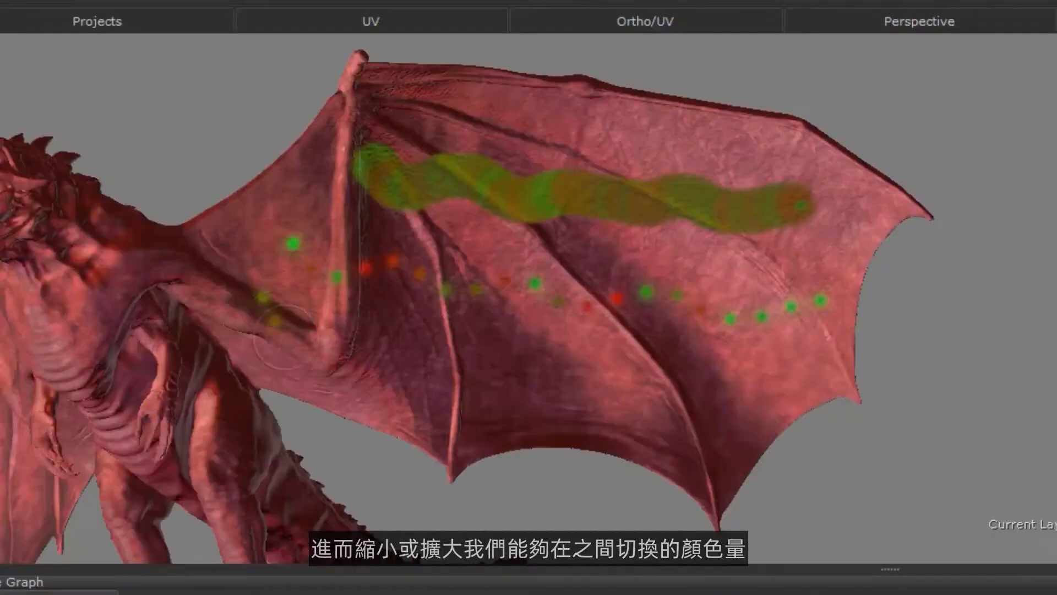
mouse_move(387, 359)
left_mouse_down()
mouse_move(468, 358)
mouse_move(545, 377)
mouse_move(597, 370)
mouse_move(639, 386)
mouse_move(677, 381)
mouse_move(716, 399)
mouse_move(760, 390)
left_mouse_up()
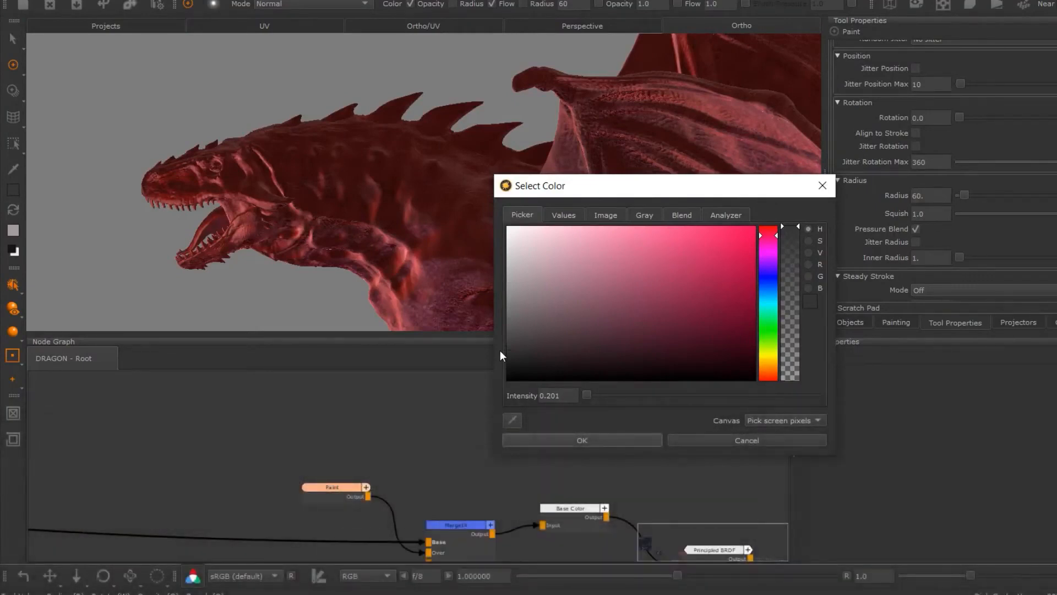
- Choose a dark gray foreground color for painting the dragon's horns
left_click_drag(535, 347, 534, 357)
left_click(534, 444)
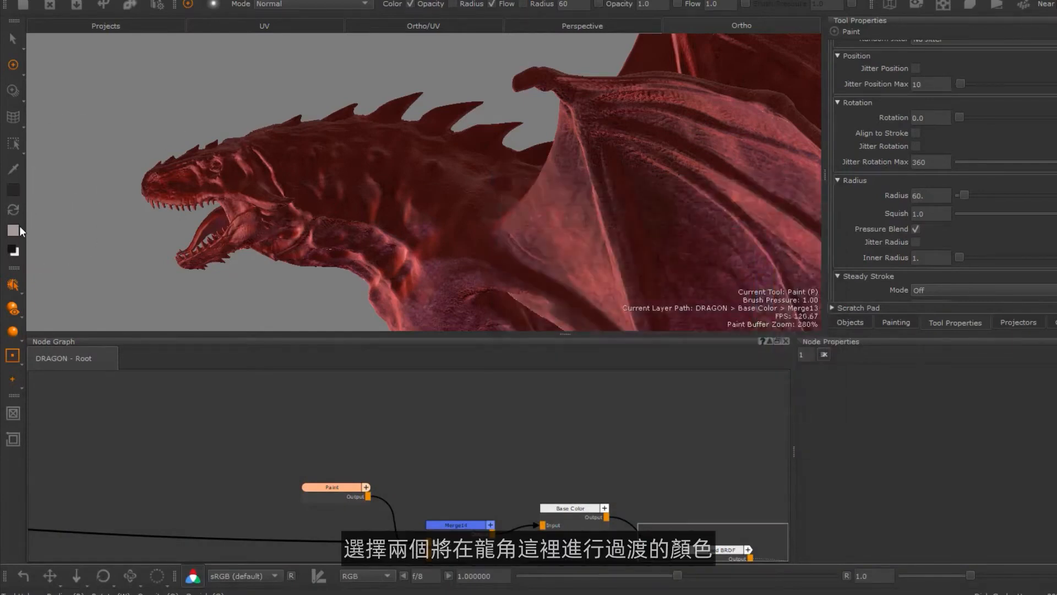
- Choose a light gray background color for the transition on the dragon's horns
left_click(13, 231)
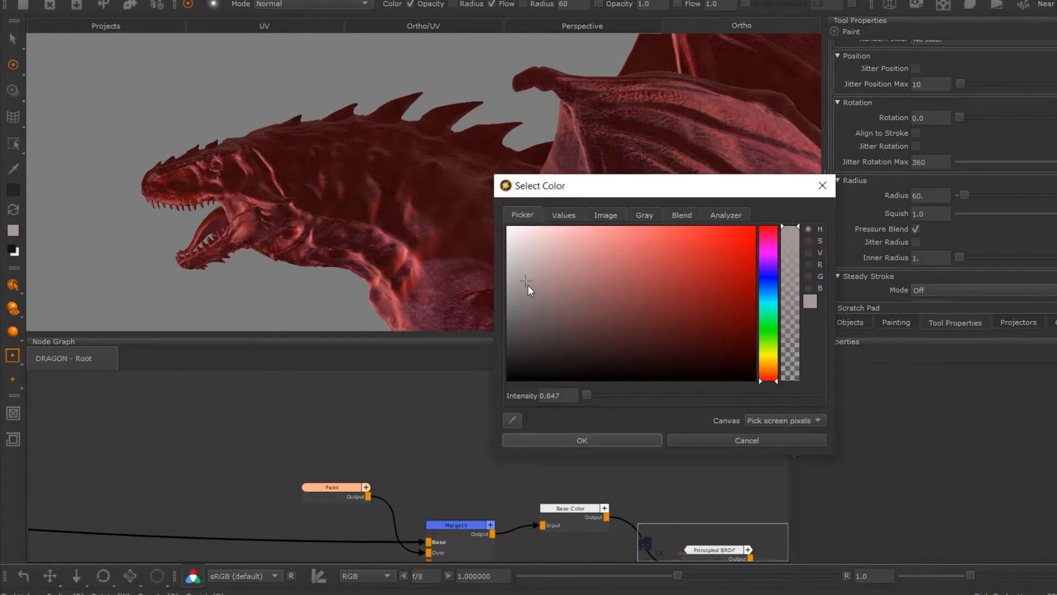
left_click_drag(528, 286, 537, 253)
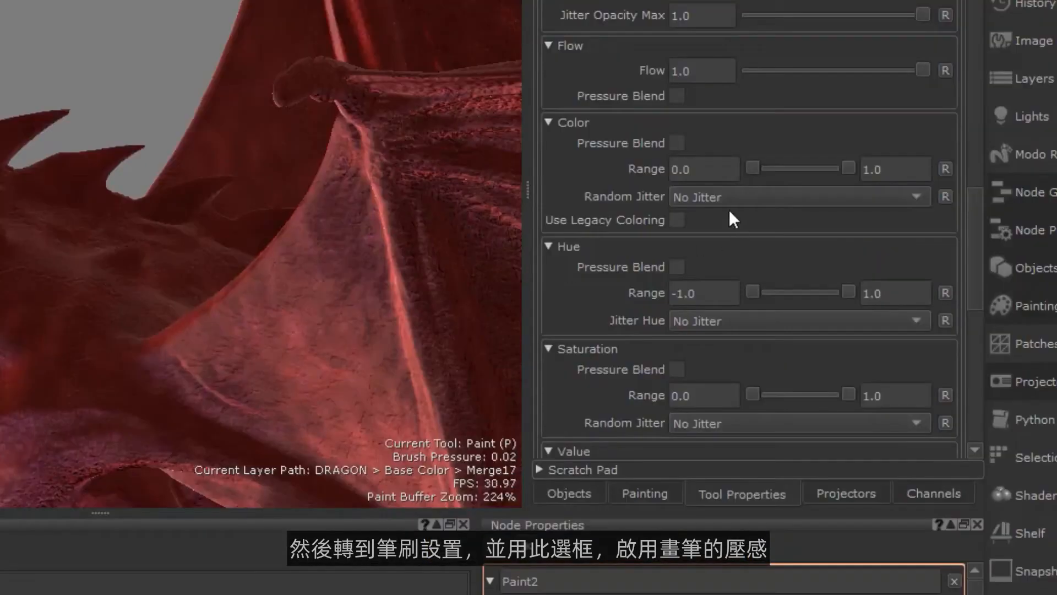
- Set the brush's Color Random Jitter to Jitter per Tip and enable its Pressure Blend
left_click(723, 198)
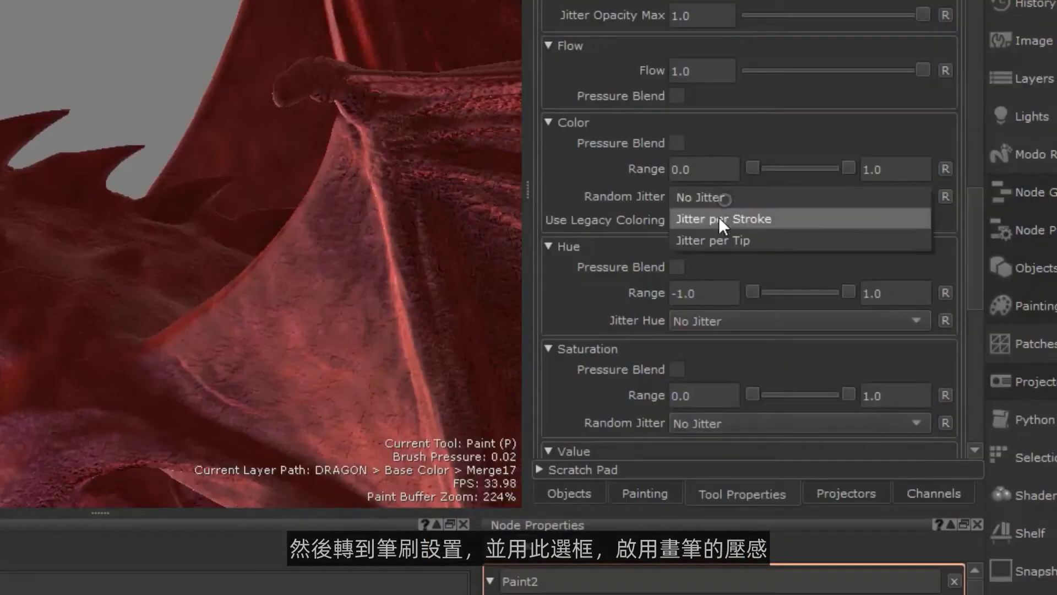
left_click(720, 238)
left_click(677, 143)
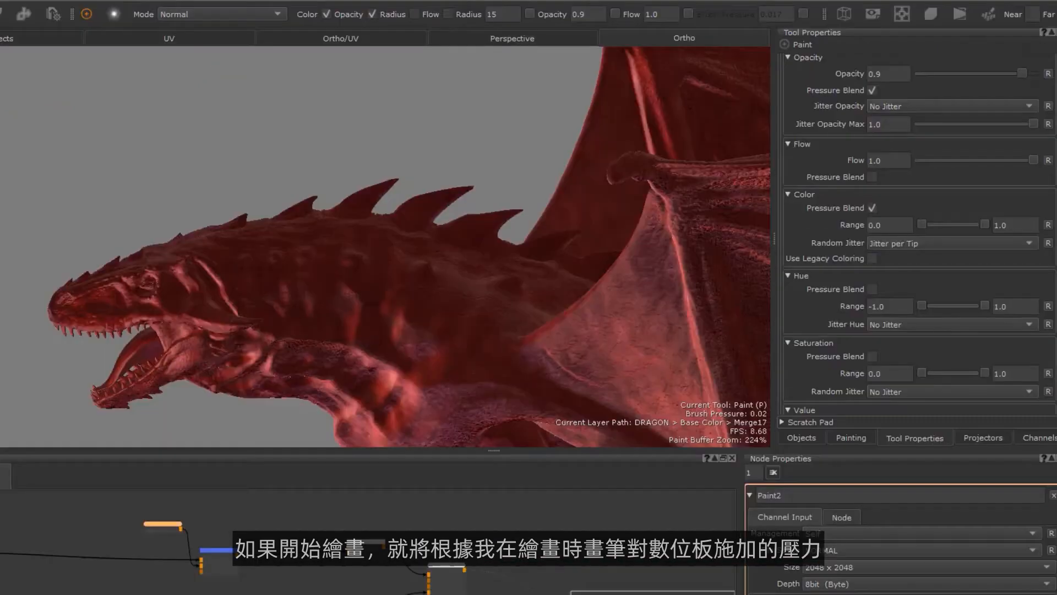
- Paint short strokes of varying pen pressure on the dragon's neck and shade a back horn with the gray gradient
scroll(962, 299, "down", 4)
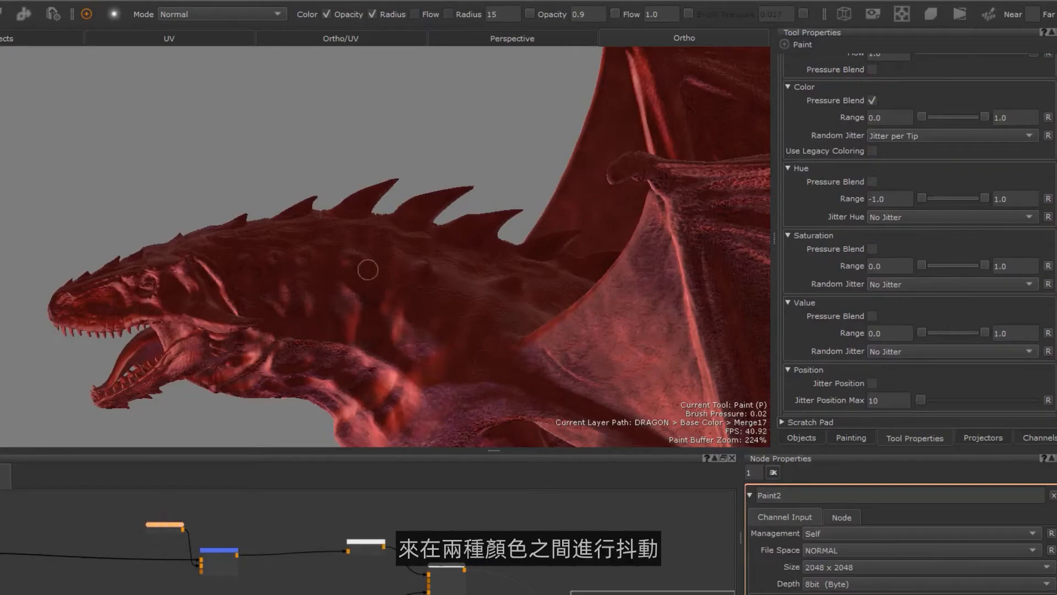
mouse_move(415, 283)
left_mouse_down()
mouse_move(359, 249)
mouse_move(413, 280)
mouse_move(370, 254)
mouse_move(383, 261)
left_mouse_up()
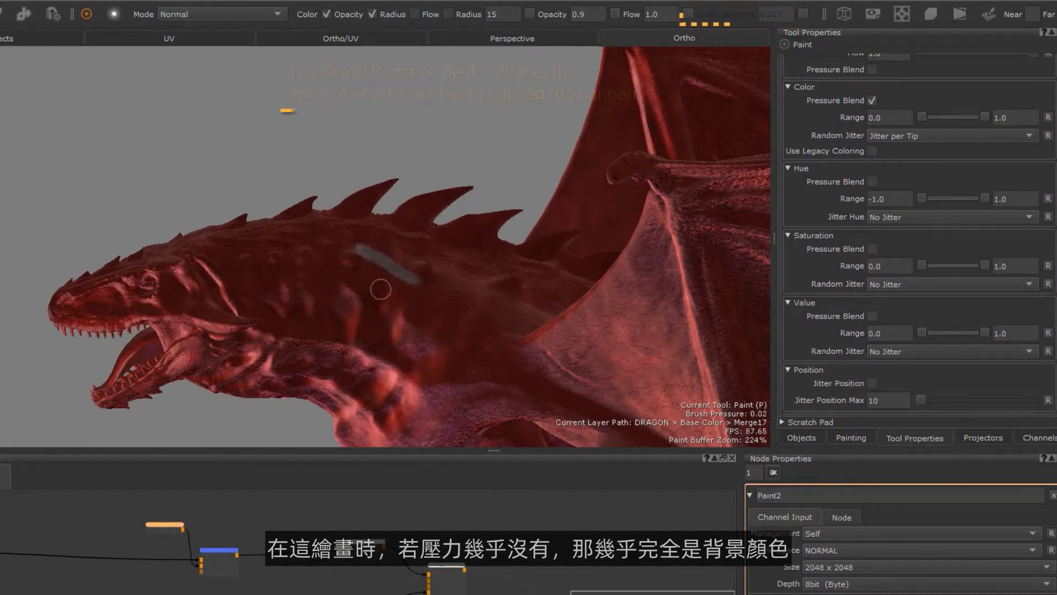
left_click_drag(373, 280, 391, 289)
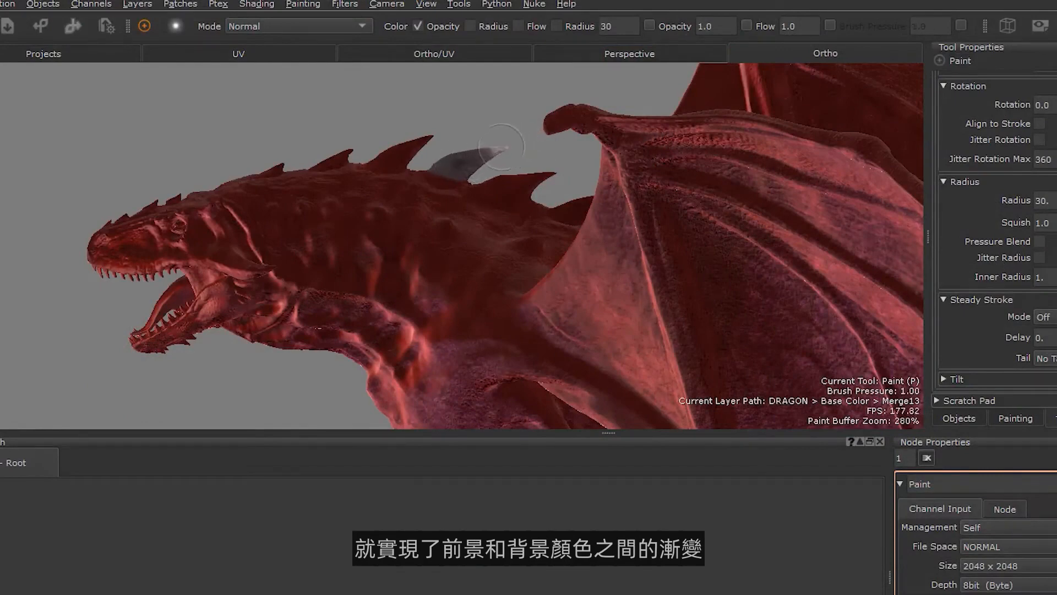
mouse_move(486, 150)
left_mouse_down()
mouse_move(467, 164)
mouse_move(513, 145)
mouse_move(463, 161)
mouse_move(517, 140)
mouse_move(450, 174)
left_mouse_up()
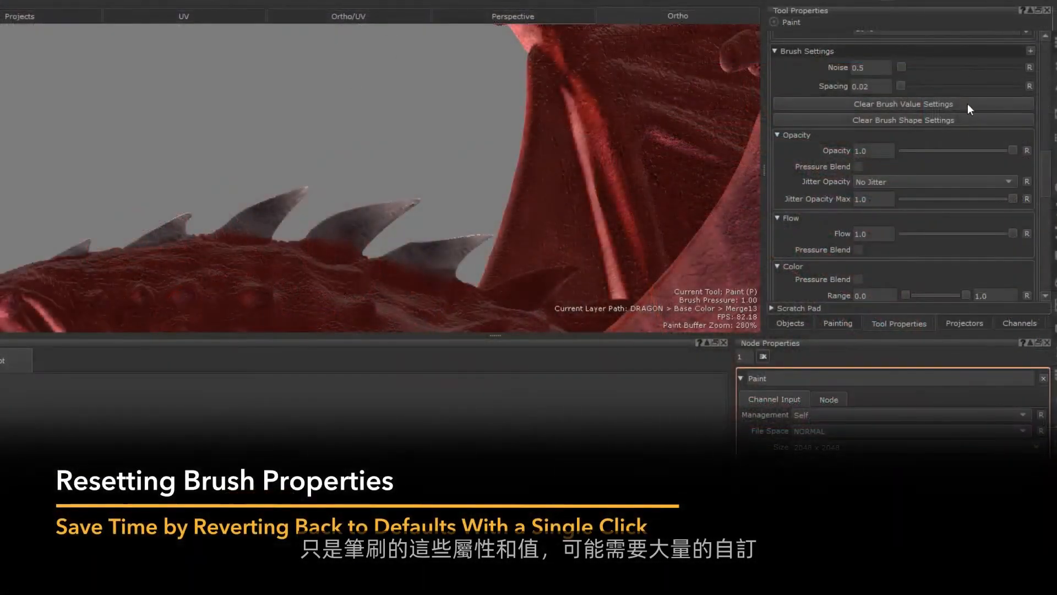
- Reset the paint brush's value settings to their defaults with Clear Brush Value Settings
left_click(969, 104)
mouse_move(1049, 178)
left_mouse_down()
mouse_move(1029, 265)
mouse_move(1032, 166)
left_mouse_up()
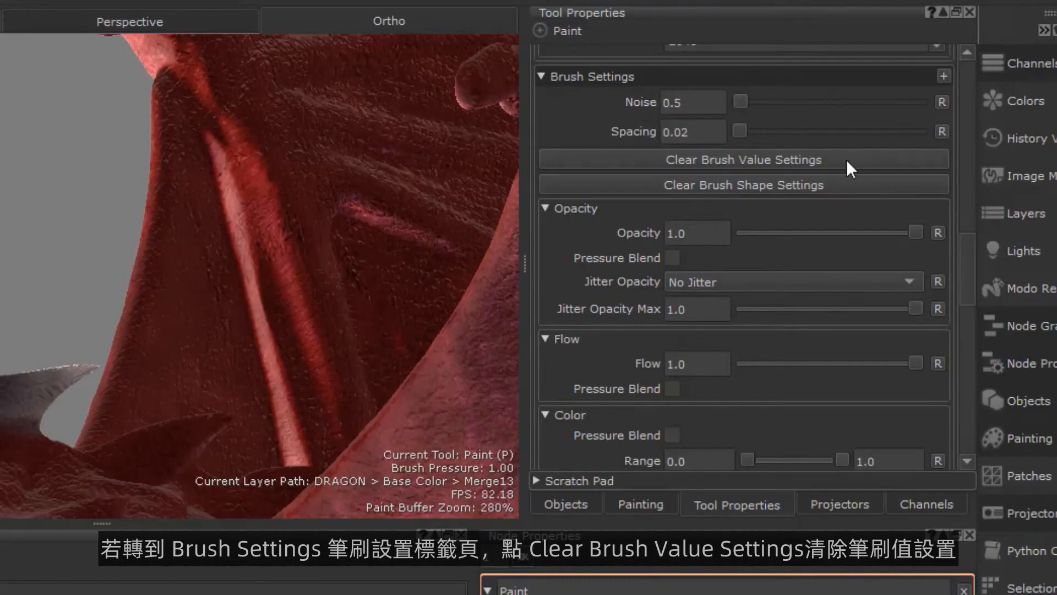
left_click(847, 160)
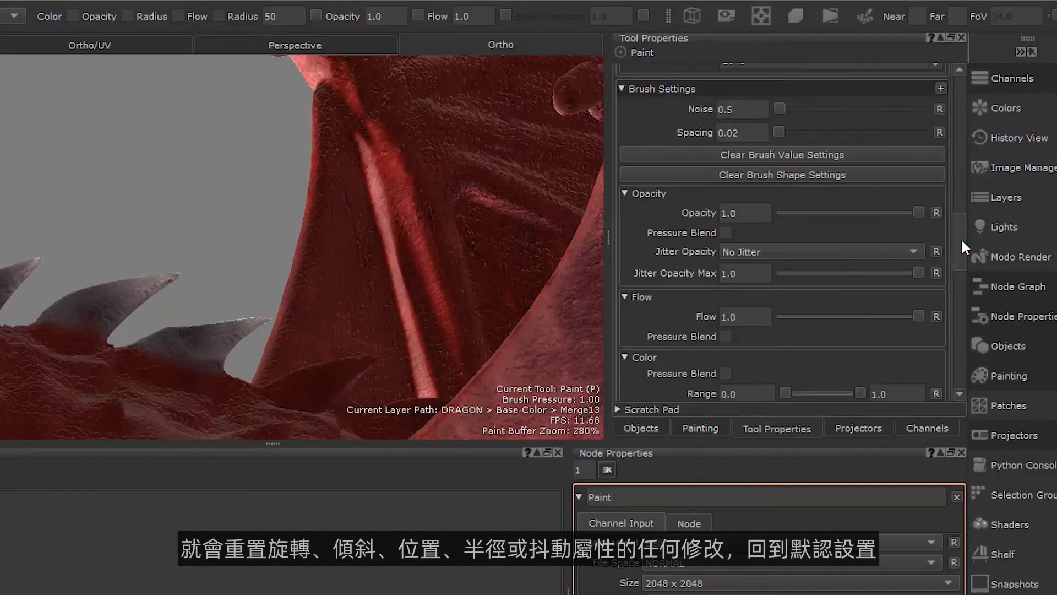
mouse_move(962, 247)
left_mouse_down()
mouse_move(938, 353)
mouse_move(942, 238)
left_mouse_up()
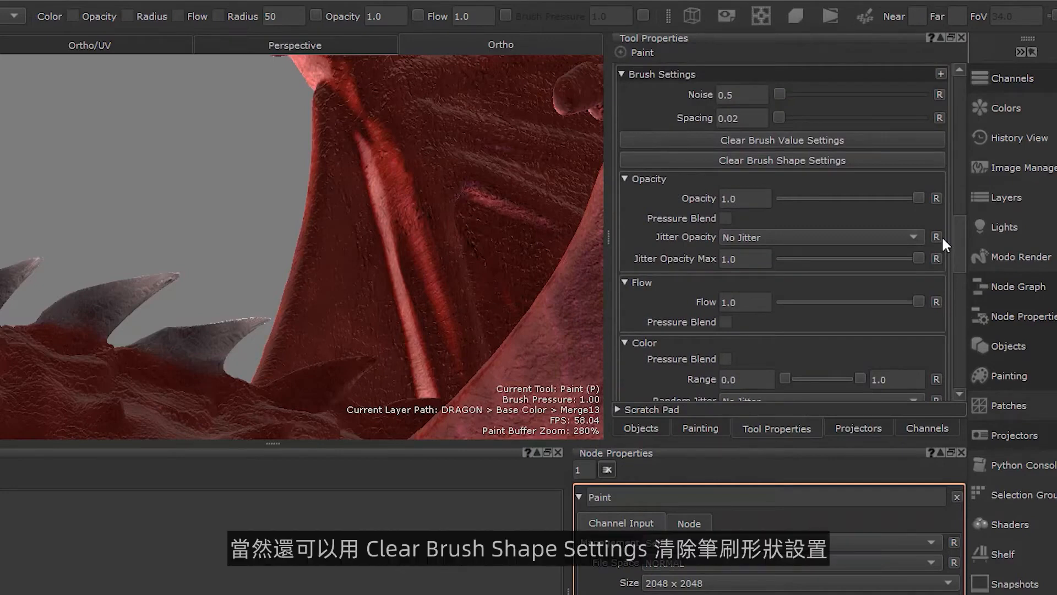
left_click_drag(943, 238, 943, 231)
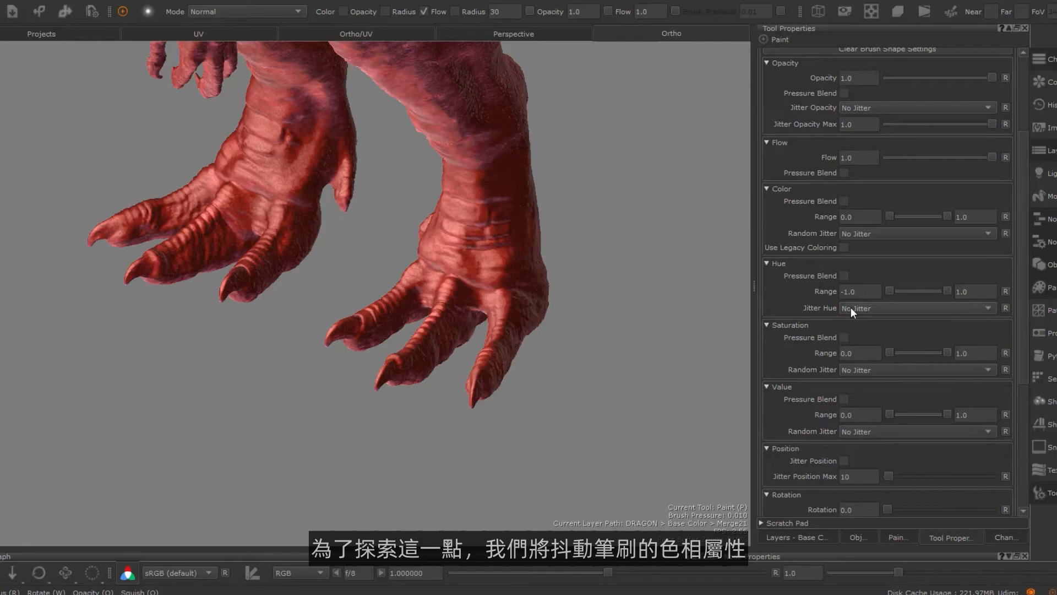
- Set both the brush's Jitter Hue and its Color Random Jitter to Jitter per Tip
left_click(851, 308)
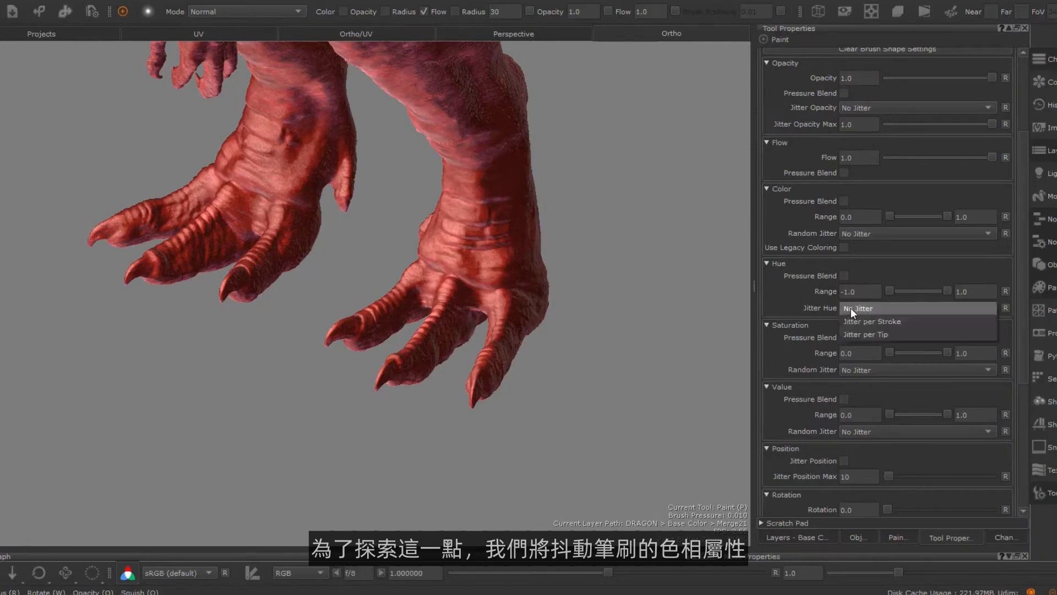
left_click(853, 334)
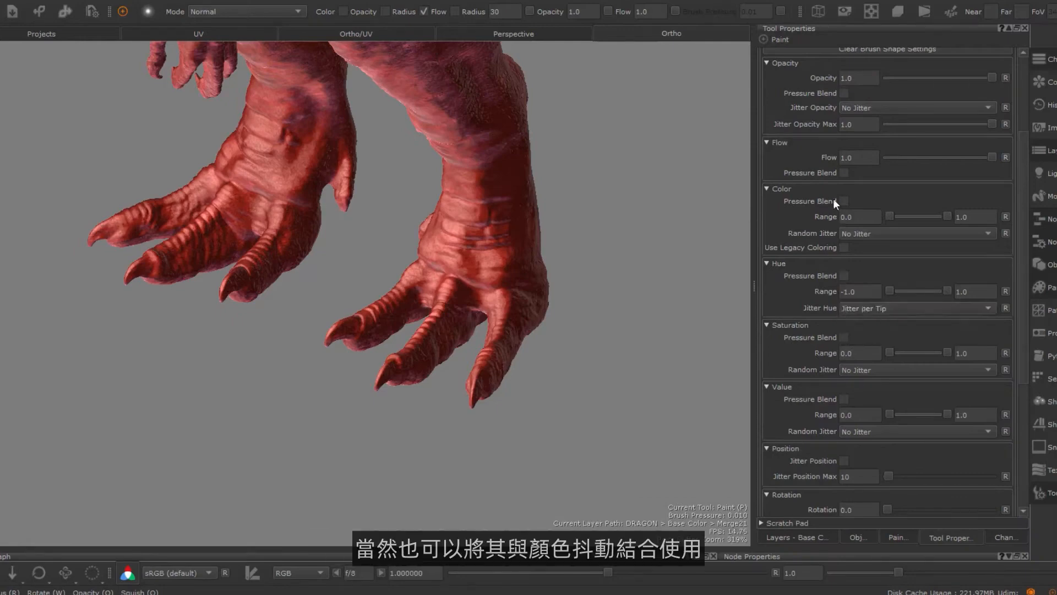
left_click(864, 237)
left_click(874, 263)
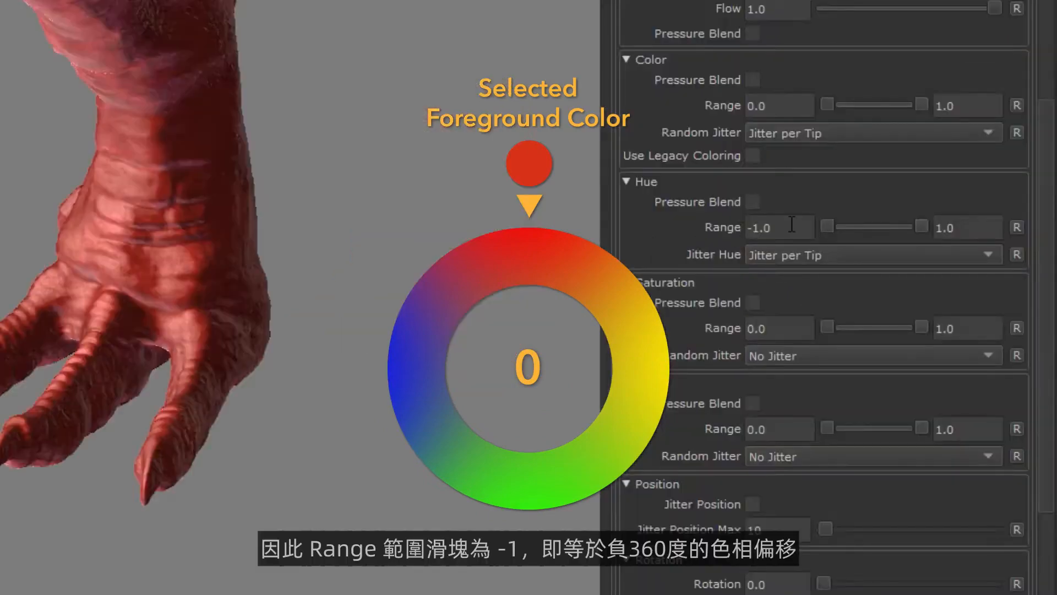
left_click_drag(867, 289, 828, 289)
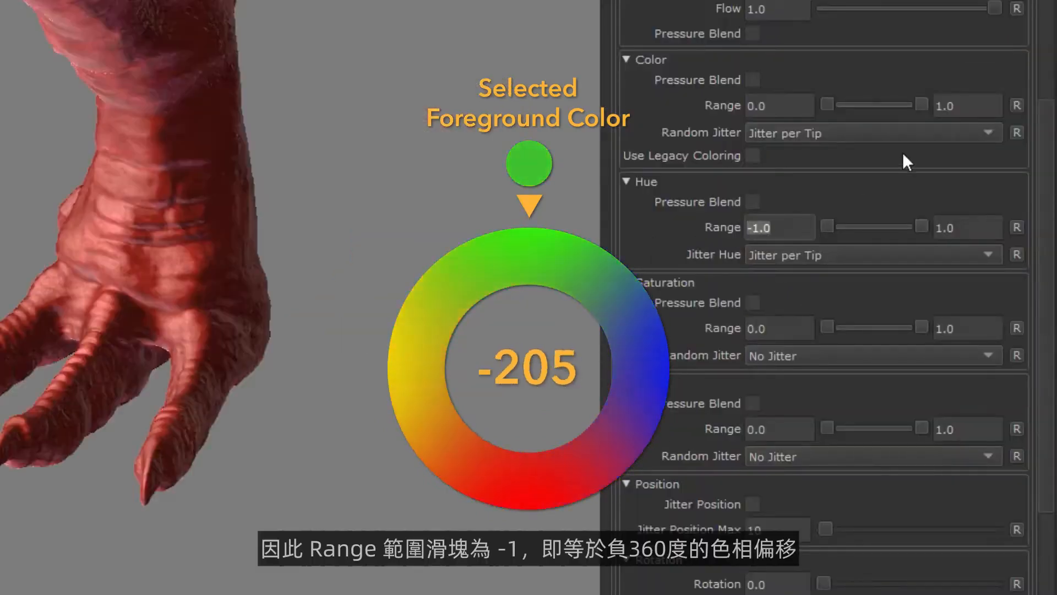
left_click(977, 225)
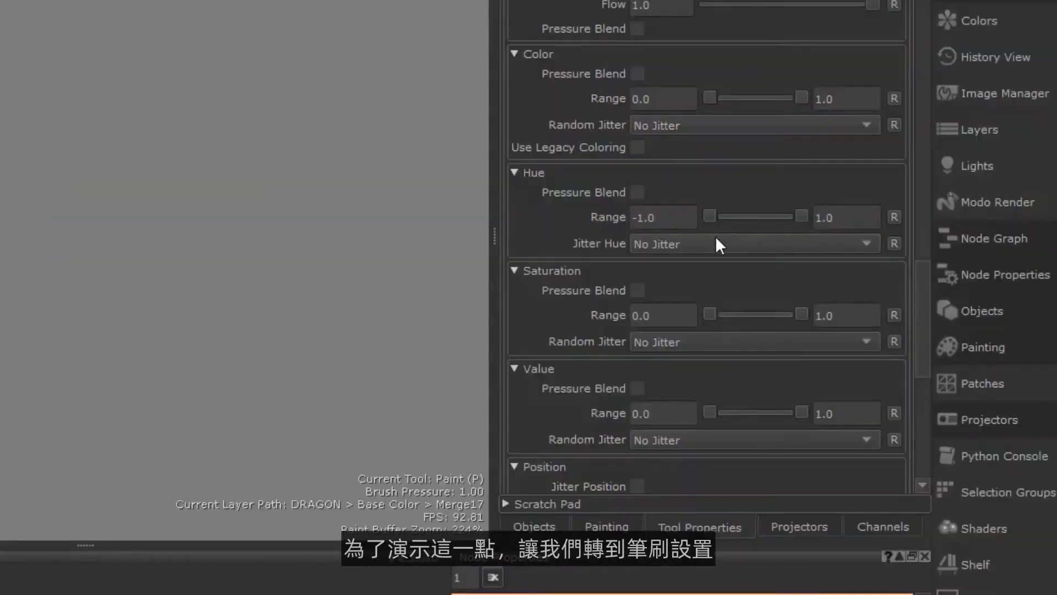
- Set Jitter Hue to Jitter per Tip and paint wavy multi-hued strokes down the dragon's ankle
left_click(833, 255)
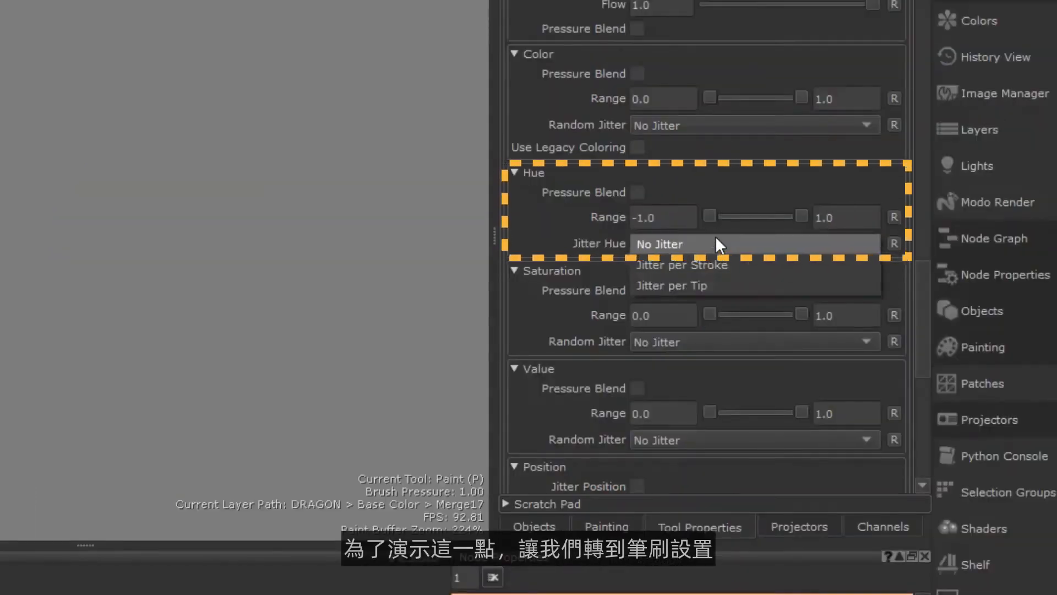
left_click(721, 283)
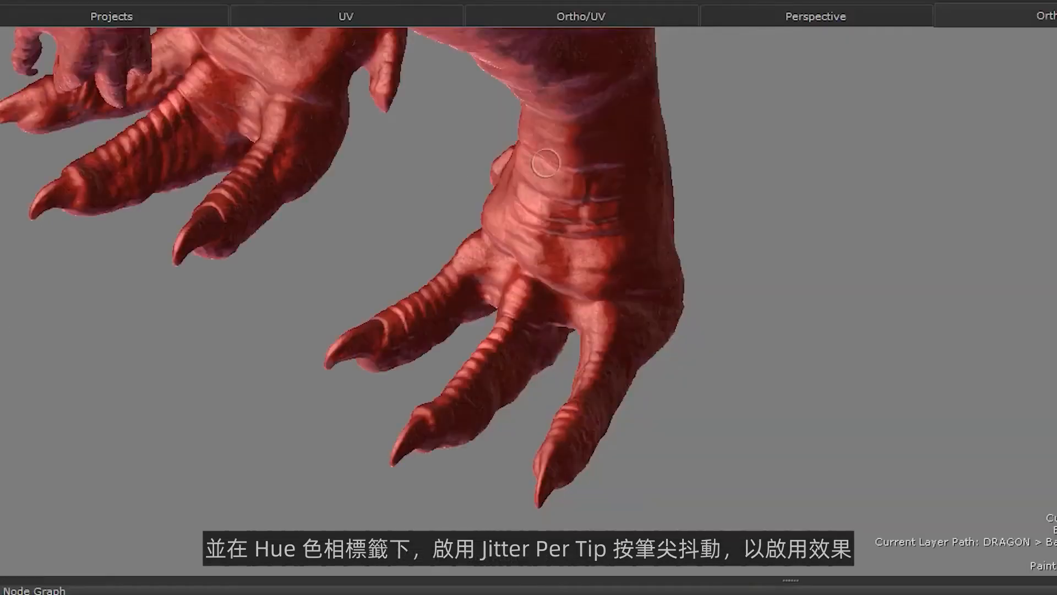
mouse_move(609, 132)
left_mouse_down()
mouse_move(584, 153)
mouse_move(606, 185)
mouse_move(587, 198)
mouse_move(589, 216)
mouse_move(609, 234)
mouse_move(588, 271)
left_mouse_up()
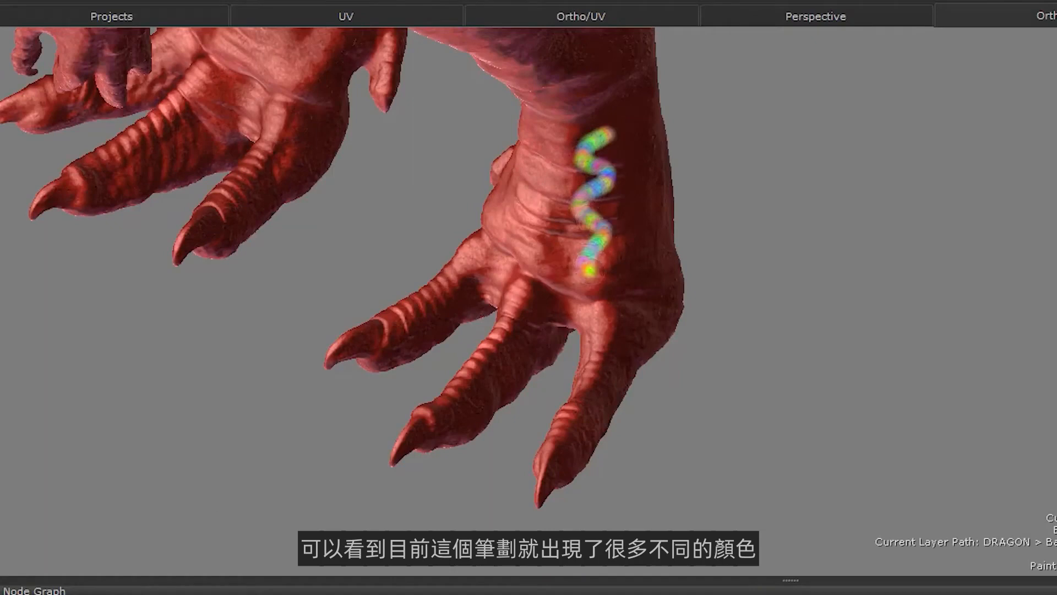
mouse_move(738, 236)
left_mouse_down()
mouse_move(812, 237)
mouse_move(795, 239)
left_mouse_up()
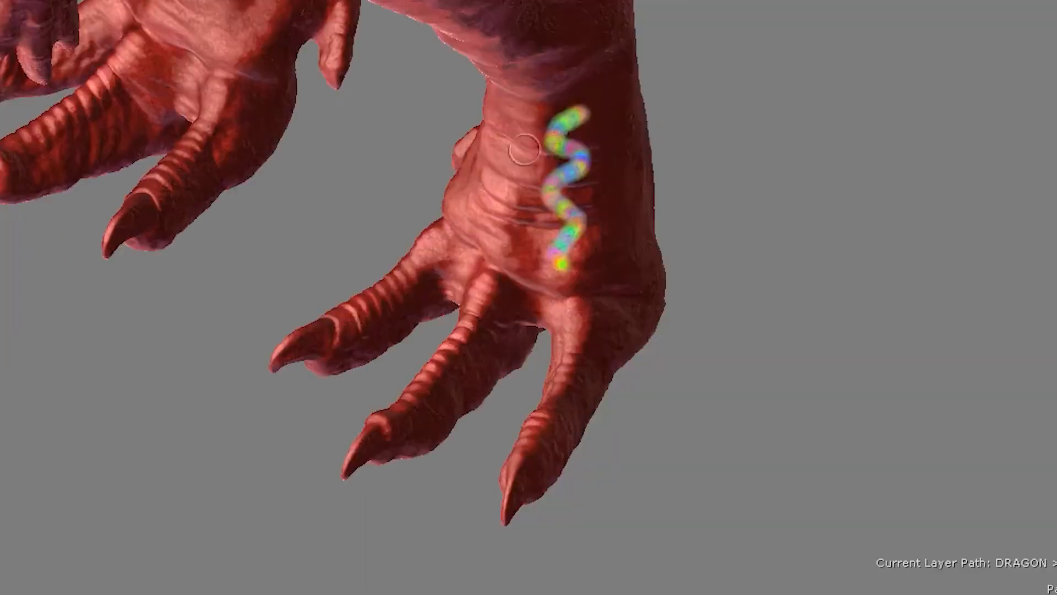
left_click_drag(496, 149, 501, 267)
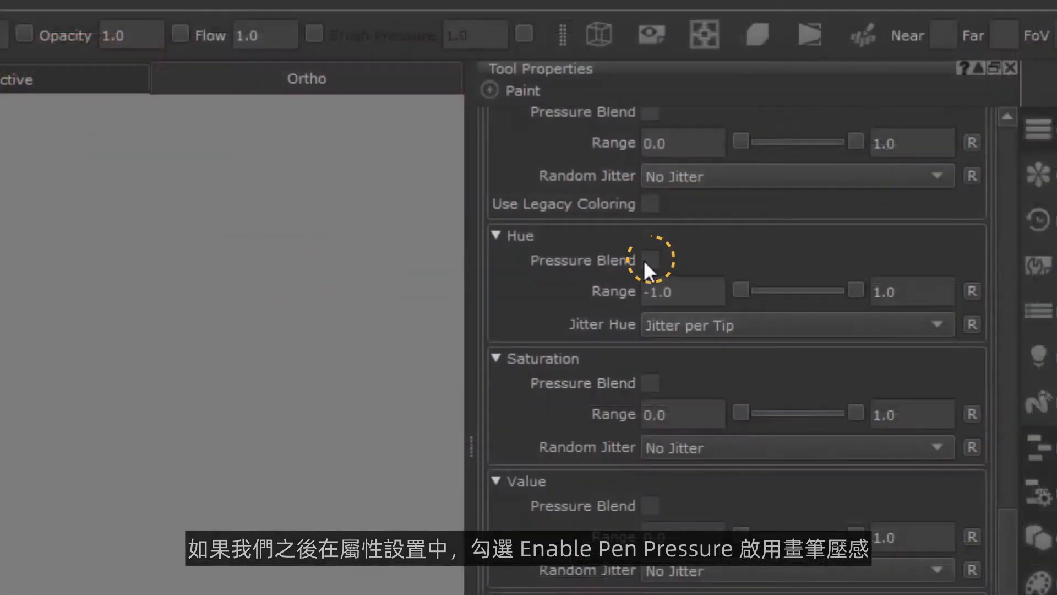
- Enable Pressure Blend for the brush's Hue and keep Jitter Hue on Jitter per Tip
left_click(847, 117)
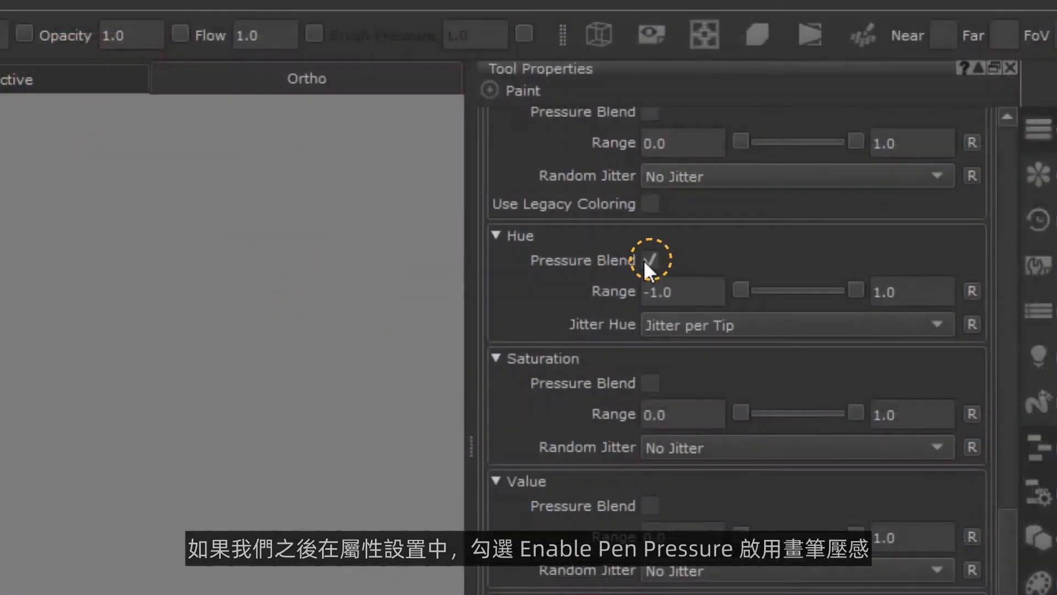
left_click(679, 327)
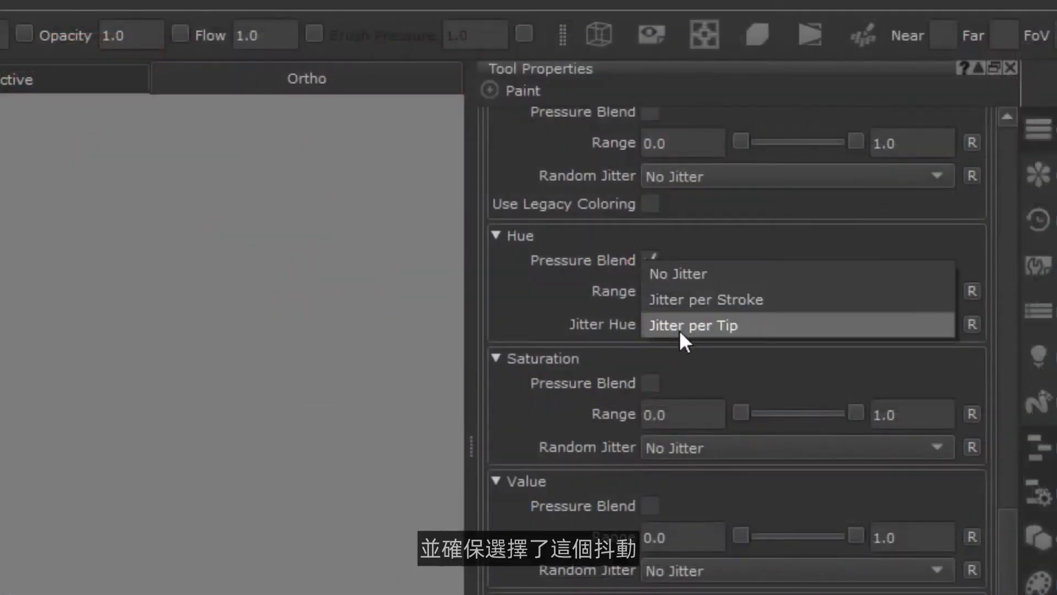
left_click(673, 326)
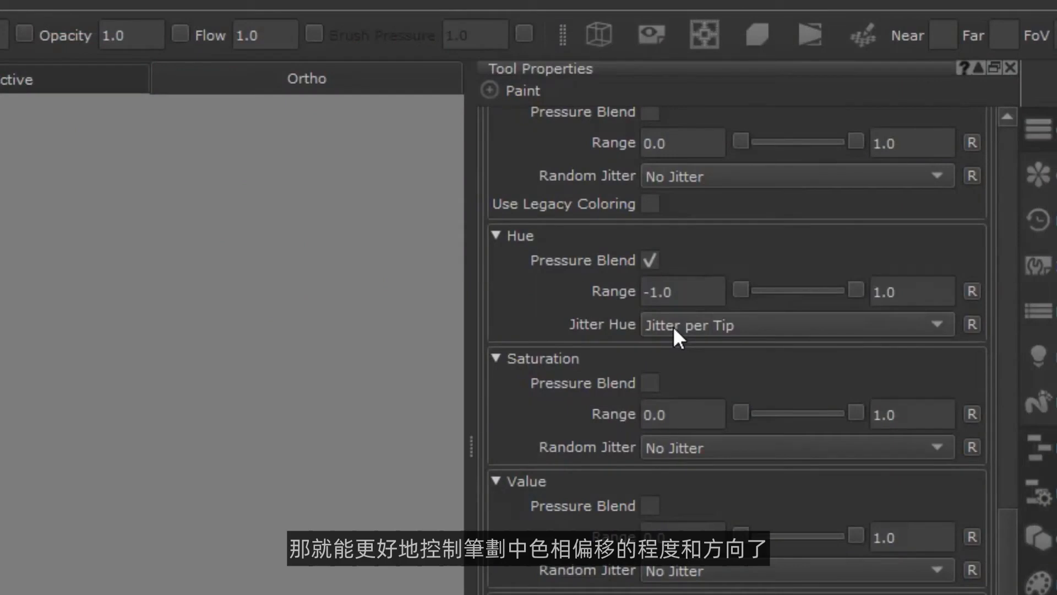
- Limit the upper end of the Hue range to 0.5 and paint a short stroke on the model
left_click(906, 289)
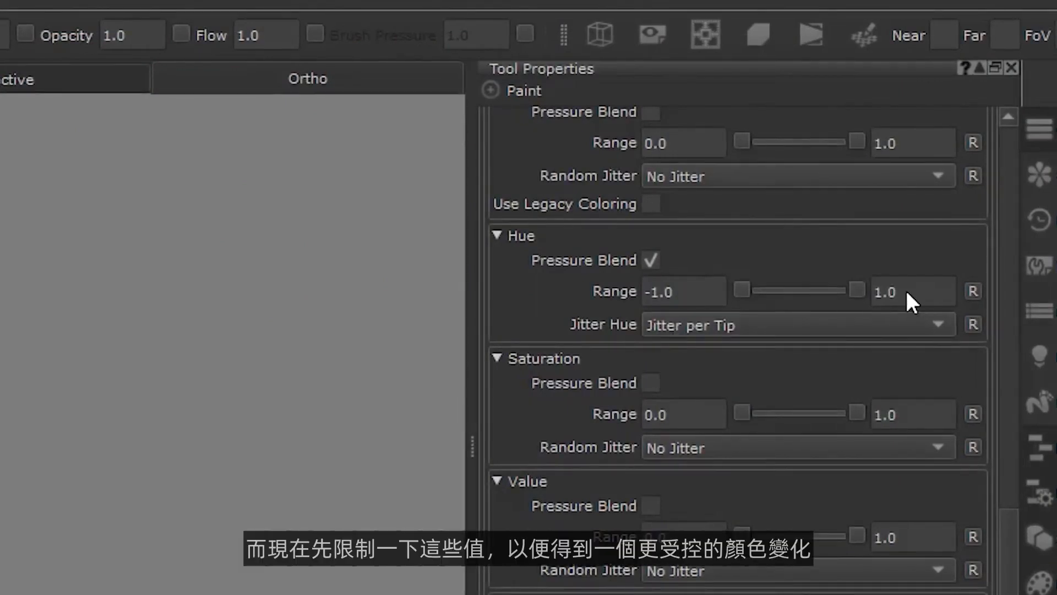
key("BackSpace")
key("BackSpace")
key("BackSpace")
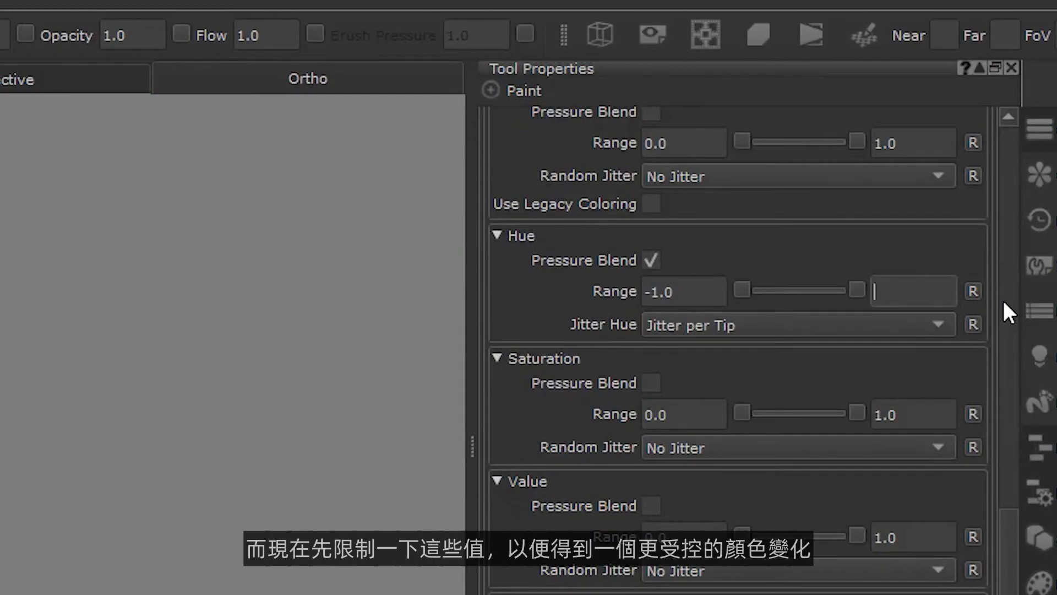
type("0.5")
key("Return")
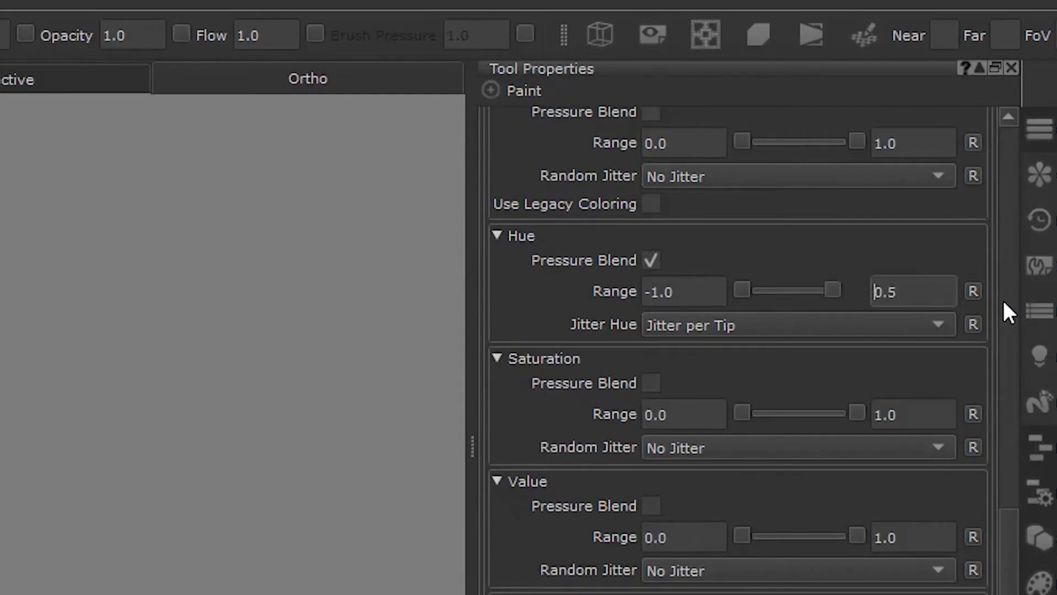
mouse_move(506, 243)
left_mouse_down()
mouse_move(470, 286)
mouse_move(505, 236)
mouse_move(484, 271)
left_mouse_up()
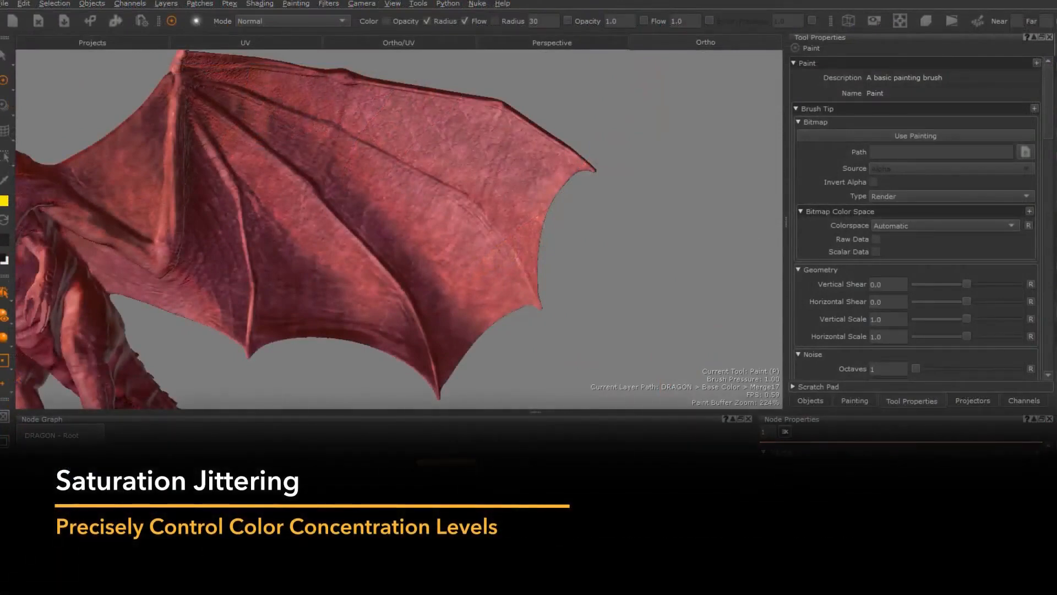
- Choose a bright orange foreground color for painting the dragon's wing
left_click(3, 202)
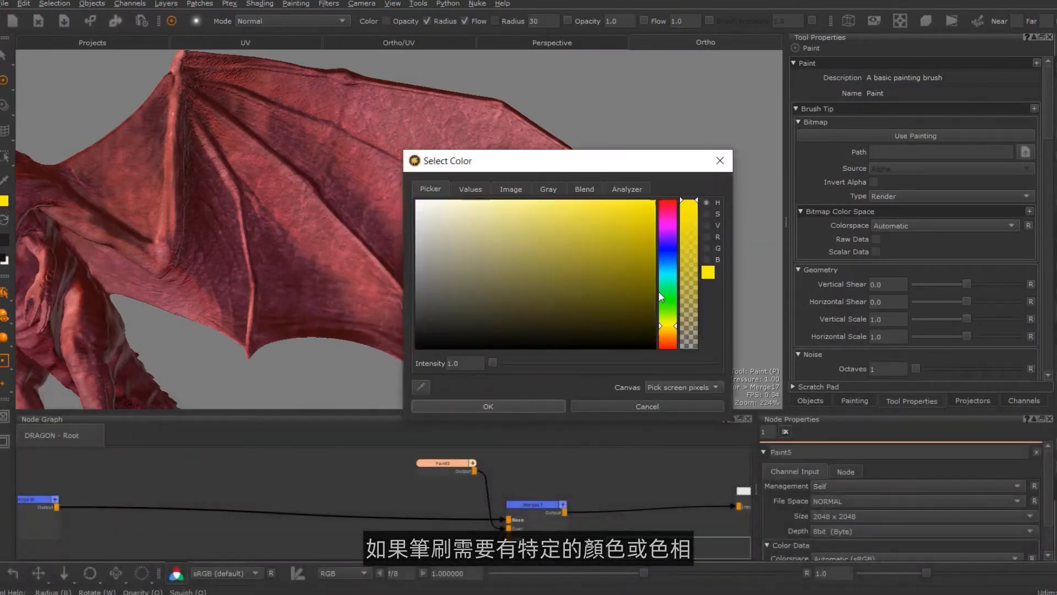
left_click(706, 214)
left_click_drag(673, 260, 683, 200)
left_click(707, 202)
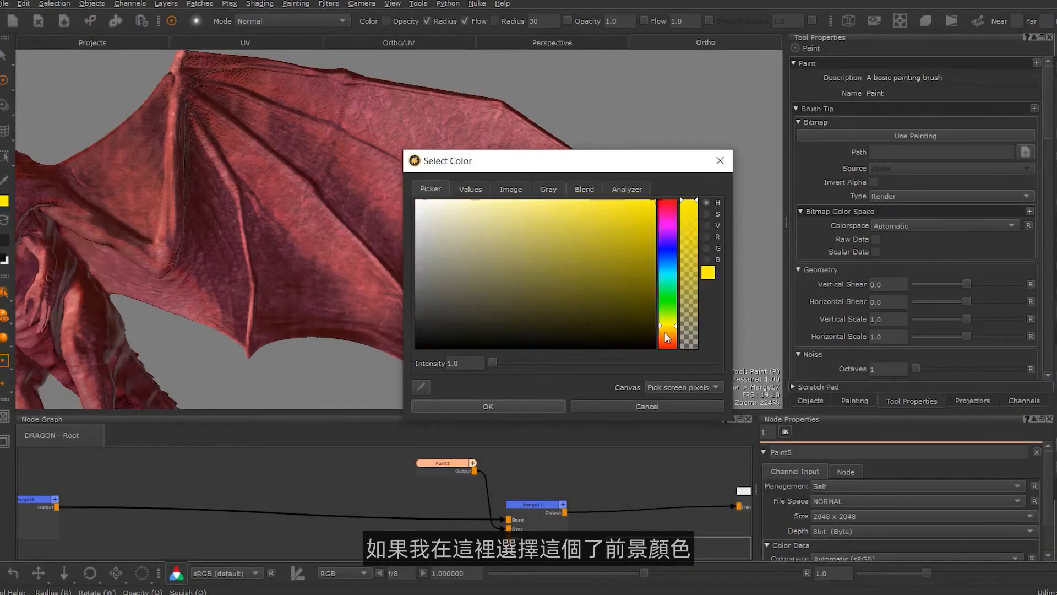
left_click(668, 331)
left_click_drag(614, 250, 636, 215)
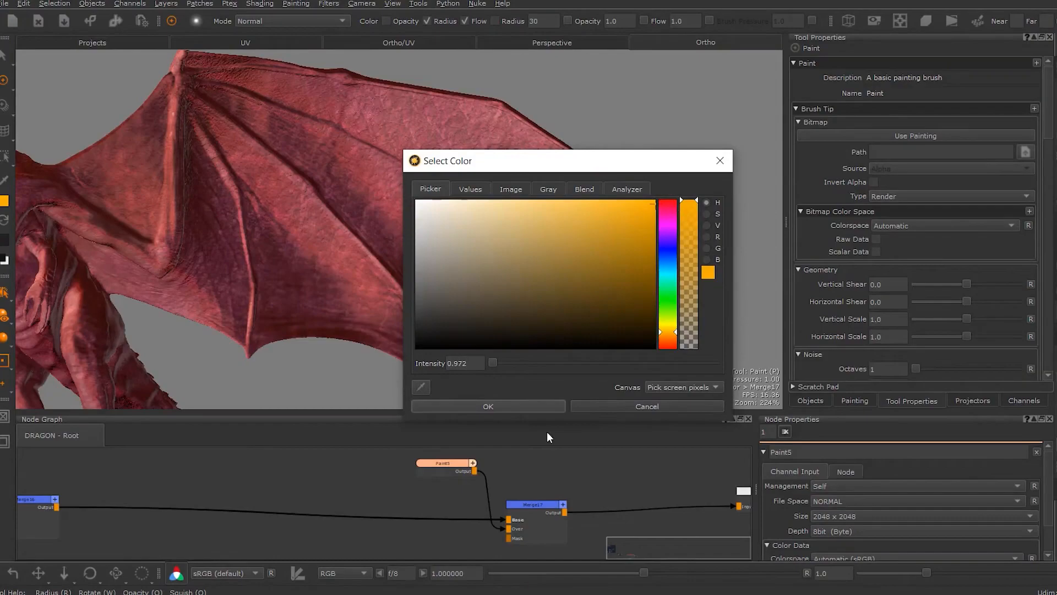
left_click(538, 404)
- Set the Saturation Random Jitter to Jitter per Tip and paint a zigzag stroke down the middle of the wing
left_click_drag(1049, 83, 1054, 248)
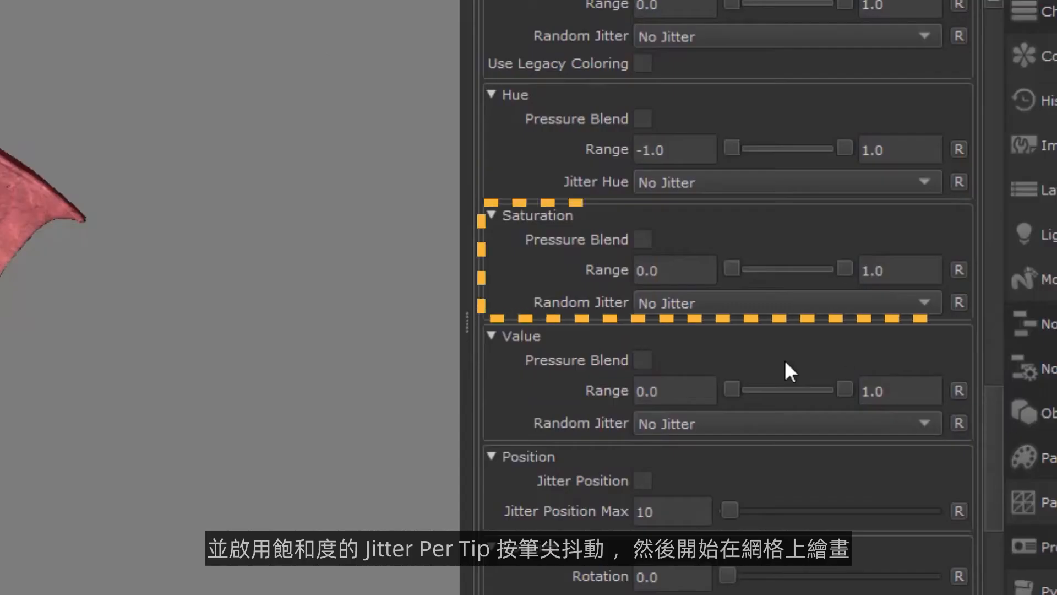
left_click(893, 295)
left_click(693, 355)
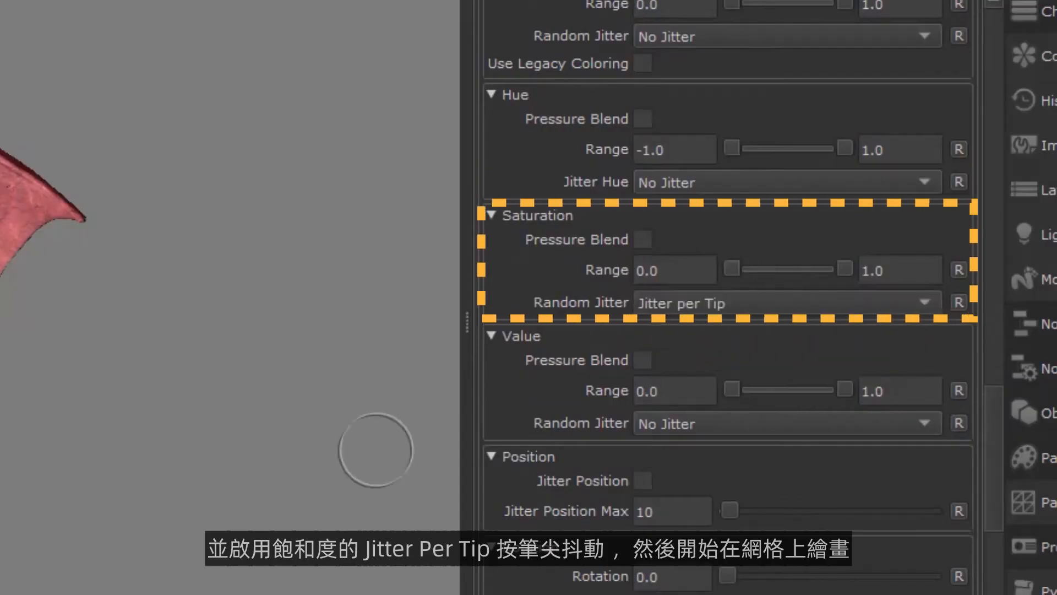
mouse_move(345, 114)
left_mouse_down()
mouse_move(435, 151)
mouse_move(468, 187)
left_mouse_up()
mouse_move(363, 165)
left_mouse_down()
mouse_move(440, 244)
mouse_move(374, 218)
mouse_move(402, 253)
mouse_move(402, 281)
mouse_move(361, 270)
left_mouse_up()
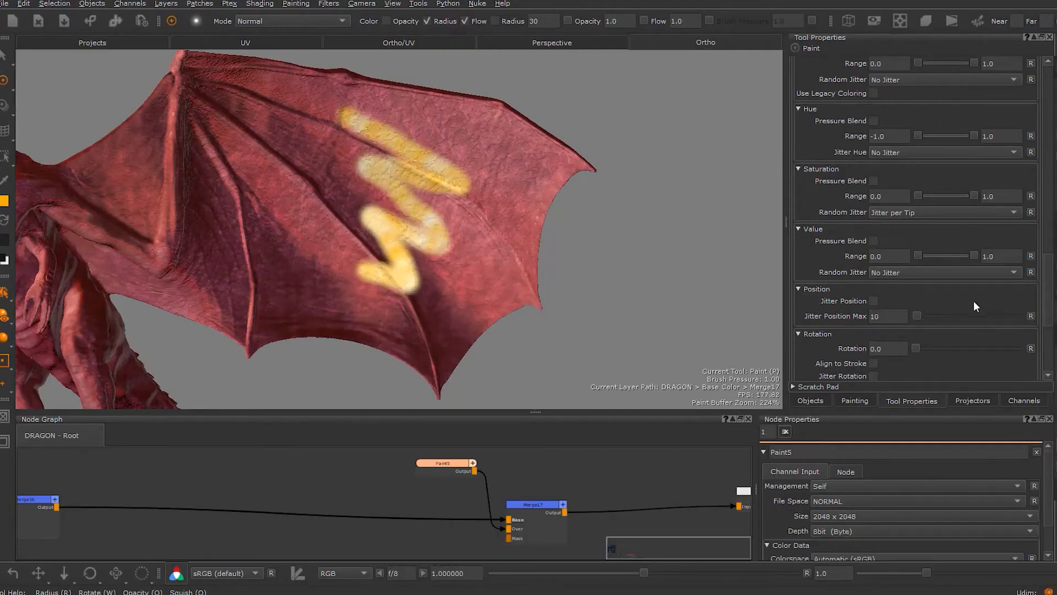
- Increase the brush Spacing to 1.14 and paint a zigzag of separate dots across the wing's inner section
left_click_drag(1046, 298, 1045, 219)
left_click_drag(917, 215, 944, 219)
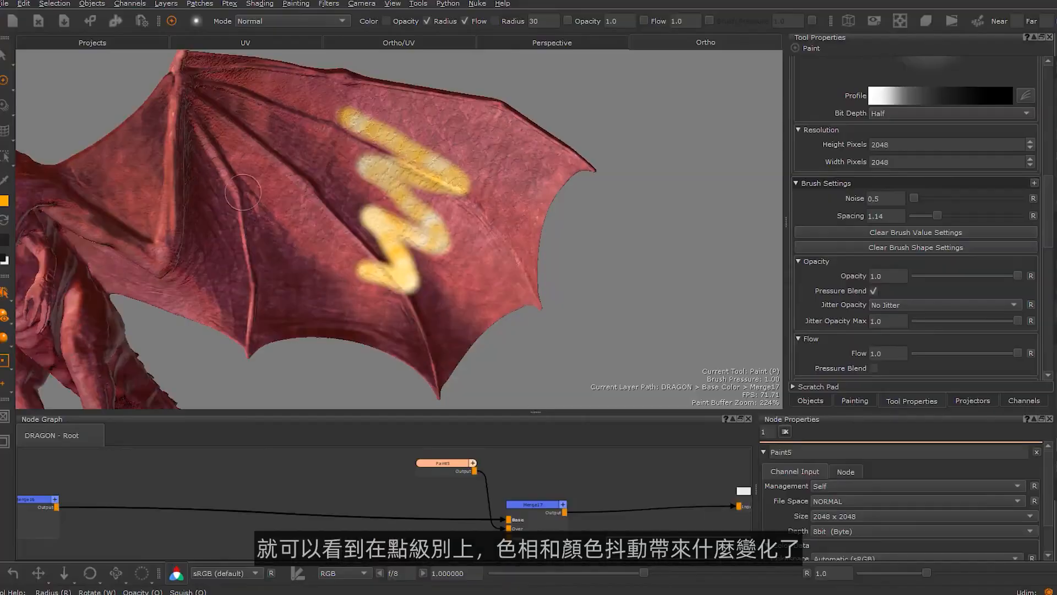
mouse_move(242, 192)
left_mouse_down()
mouse_move(236, 123)
mouse_move(259, 113)
mouse_move(281, 157)
mouse_move(264, 204)
mouse_move(214, 198)
mouse_move(234, 239)
mouse_move(209, 275)
left_mouse_up()
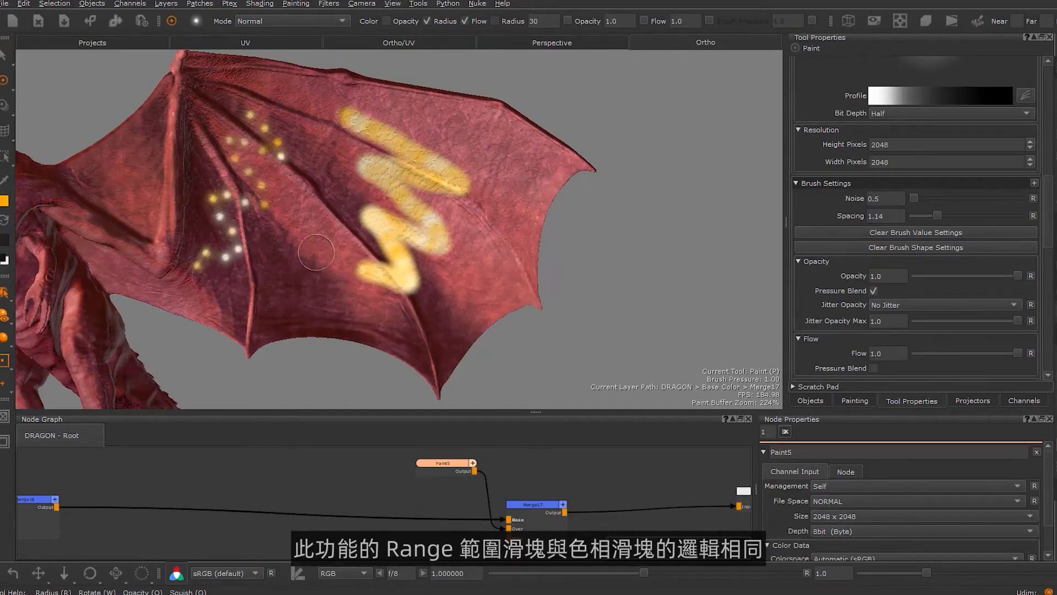
- Clear the painted strokes, raise the lower end of the Saturation Range and paint short strokes on the wing
key("BackSpace")
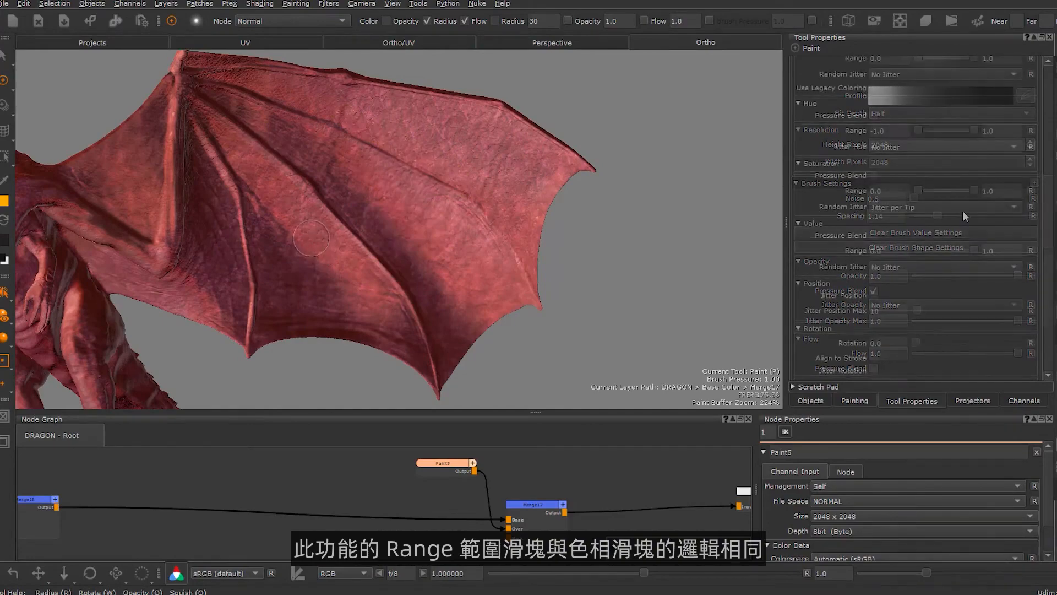
left_click_drag(917, 189, 938, 189)
left_click_drag(758, 307, 725, 311)
mouse_move(342, 104)
left_mouse_down()
mouse_move(358, 113)
mouse_move(332, 140)
left_mouse_up()
mouse_move(378, 177)
left_mouse_down()
mouse_move(336, 168)
mouse_move(328, 182)
left_mouse_up()
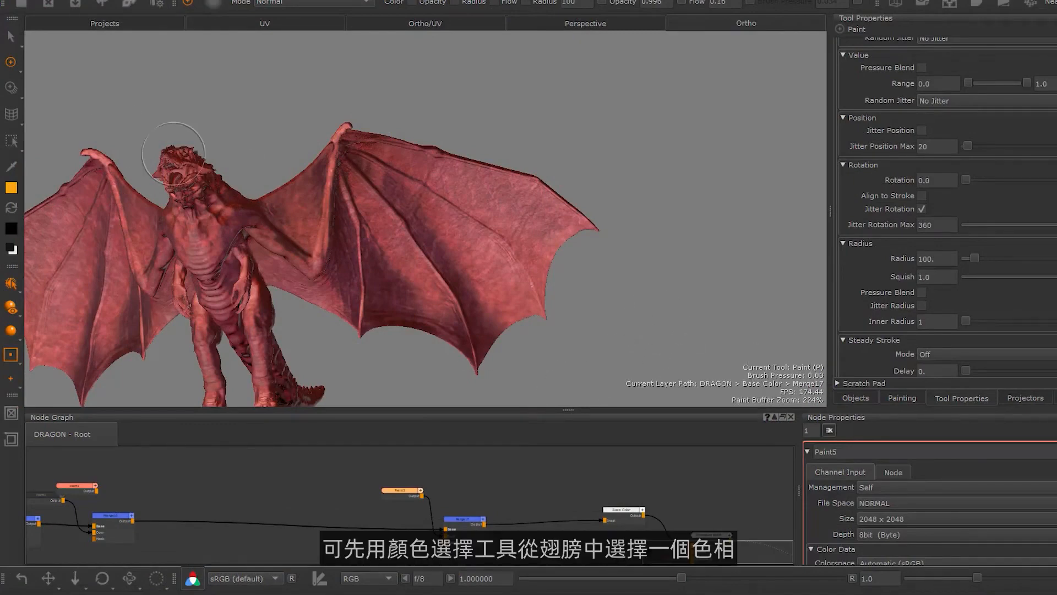
- Sample a red from the dragon's wing with the Eye Dropper and return to the Paint tool
left_click(11, 164)
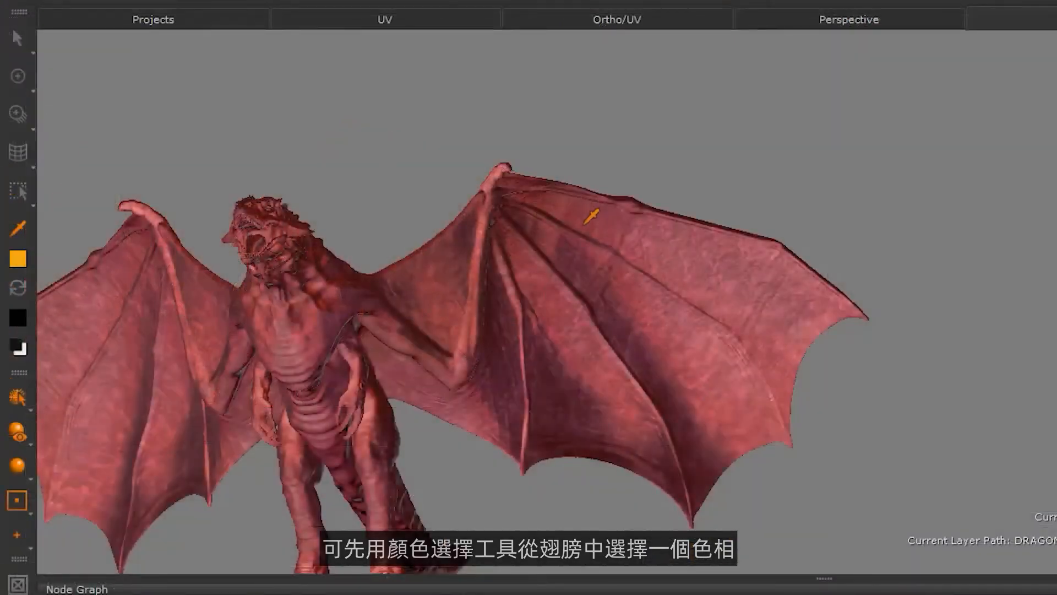
left_click(520, 198)
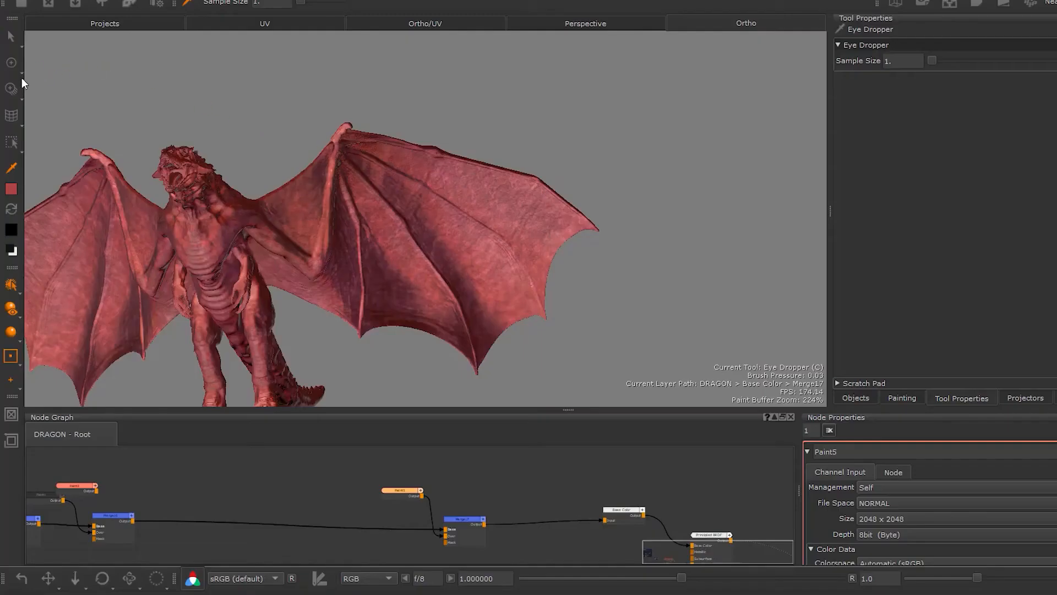
left_click(11, 63)
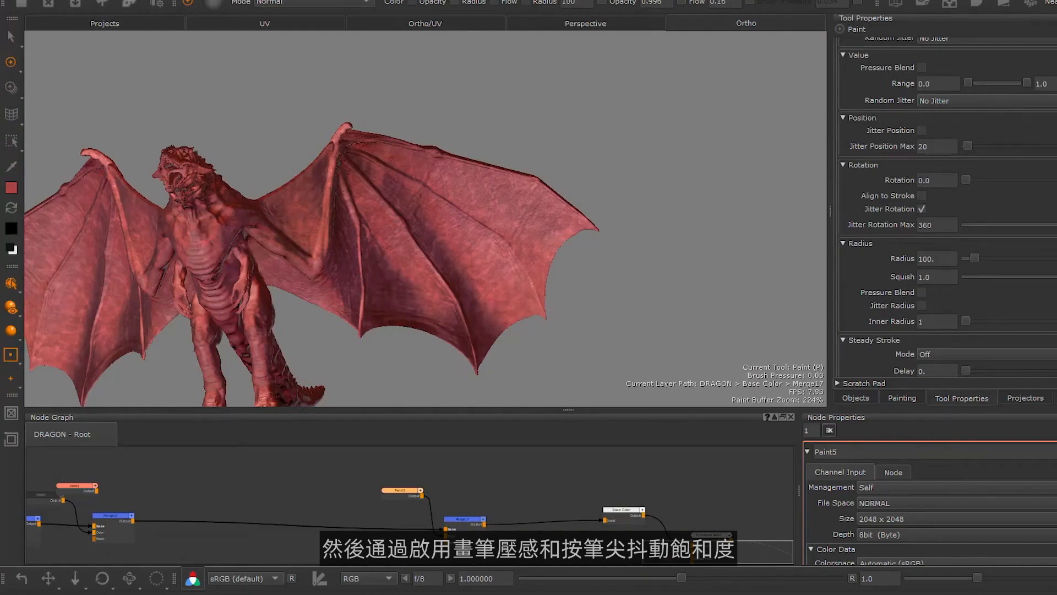
- Set Saturation to Jitter per Tip with Pressure Blend enabled and paint paler strokes along the wing's outer edge
scroll(945, 220, "down", 10)
left_click(702, 422)
left_click(711, 471)
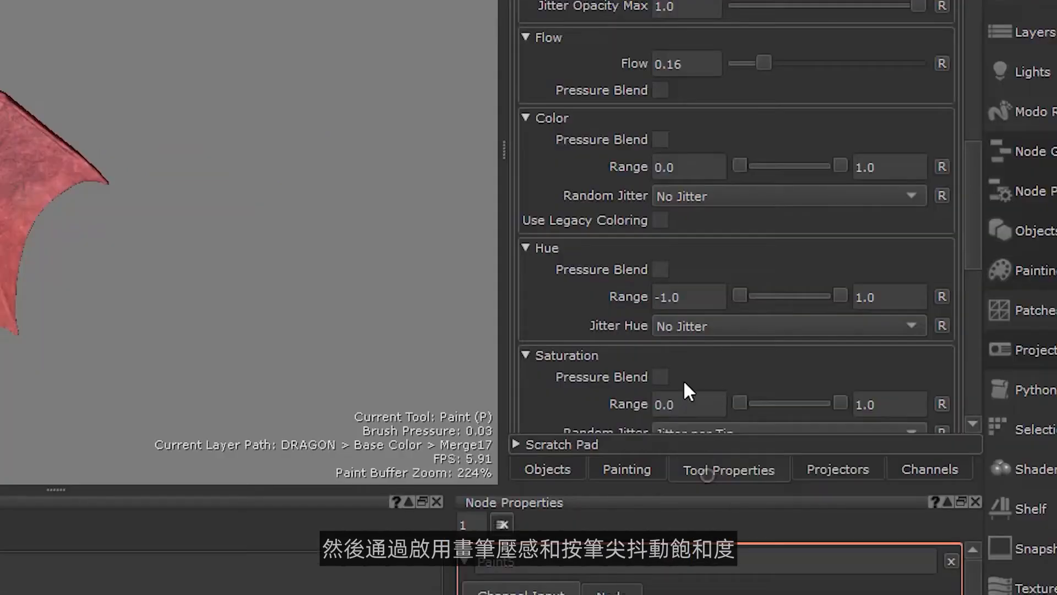
left_click(660, 377)
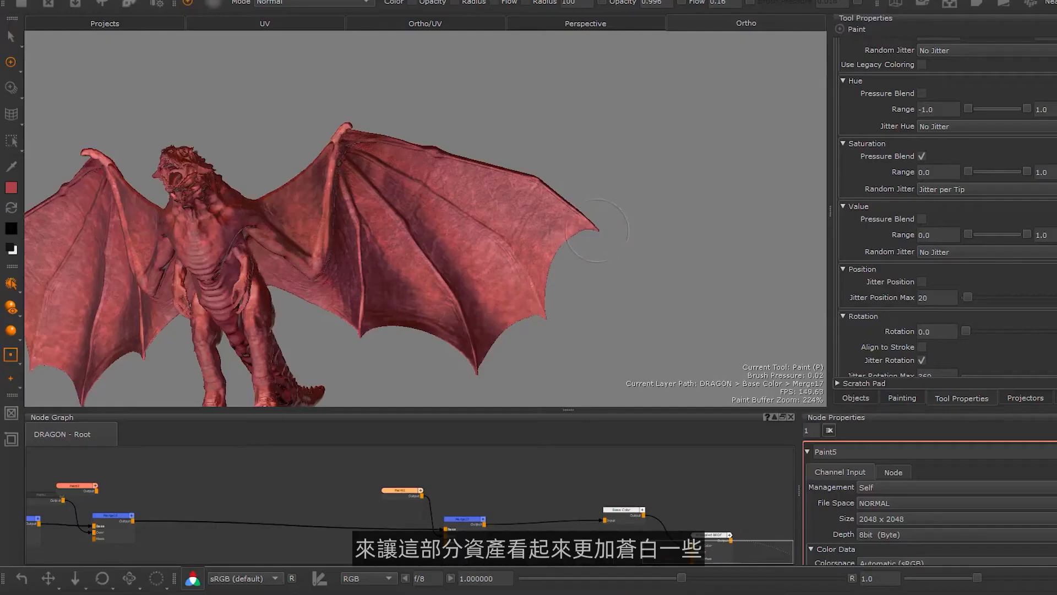
left_click_drag(598, 231, 545, 226)
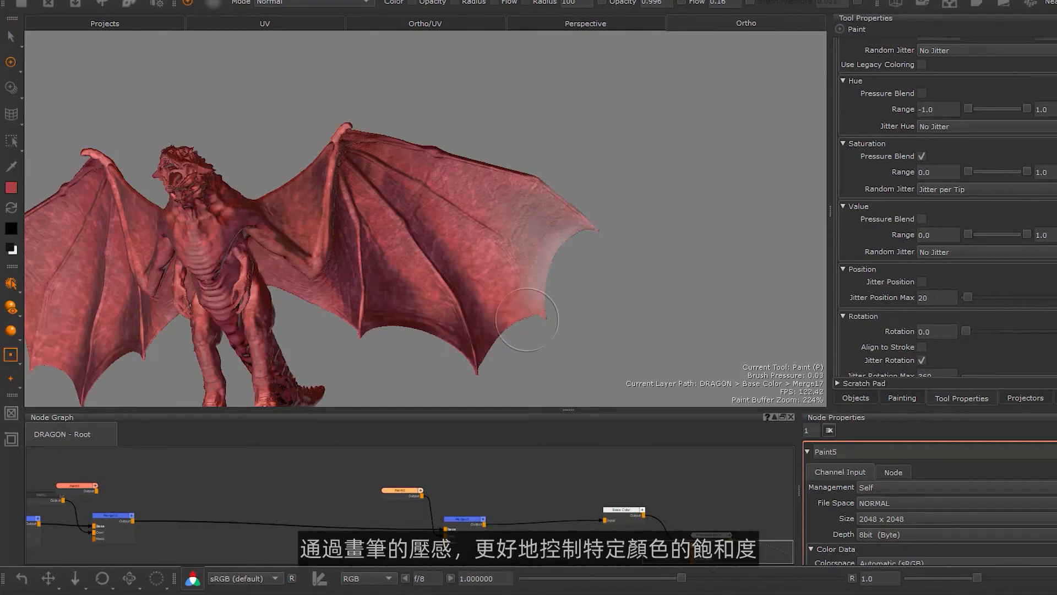
left_click_drag(513, 194, 548, 214)
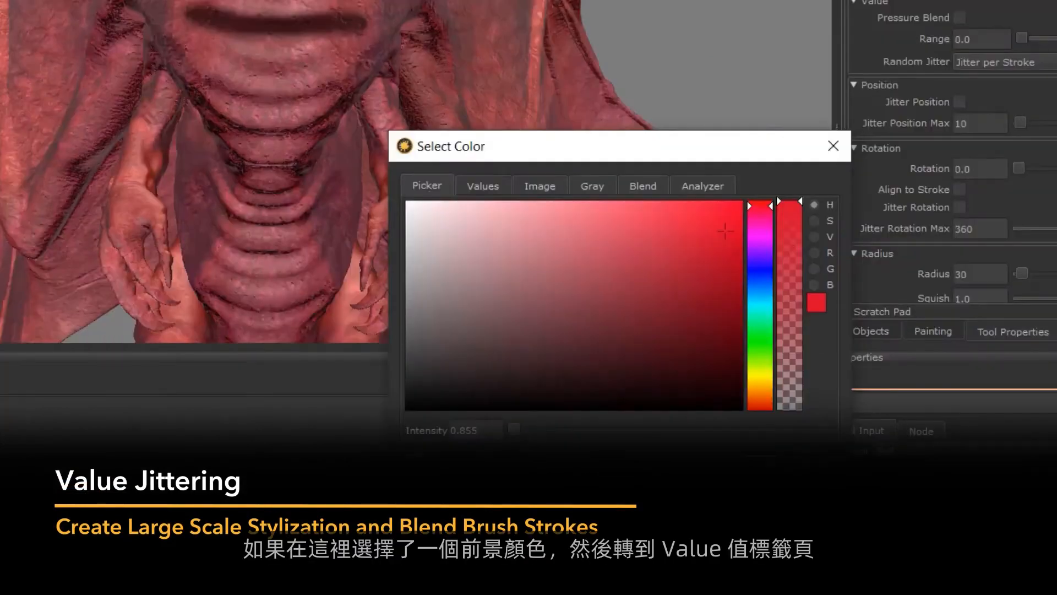
- Switch the foreground color picker to V and set the brush's Value Random Jitter to Jitter per Stroke
left_click(813, 236)
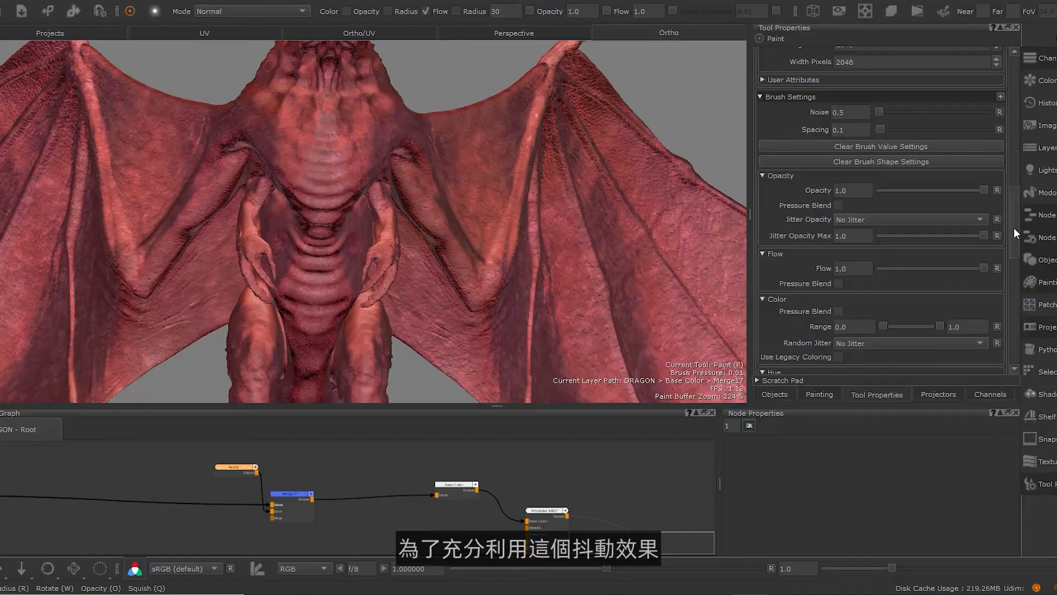
left_click_drag(1015, 228, 1013, 293)
left_click(841, 246)
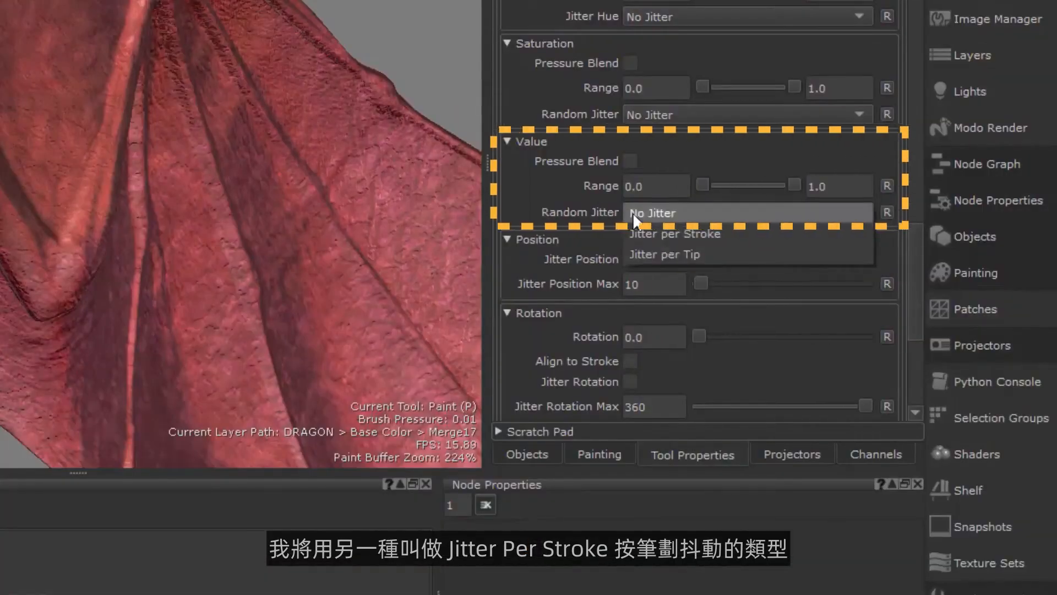
left_click(646, 234)
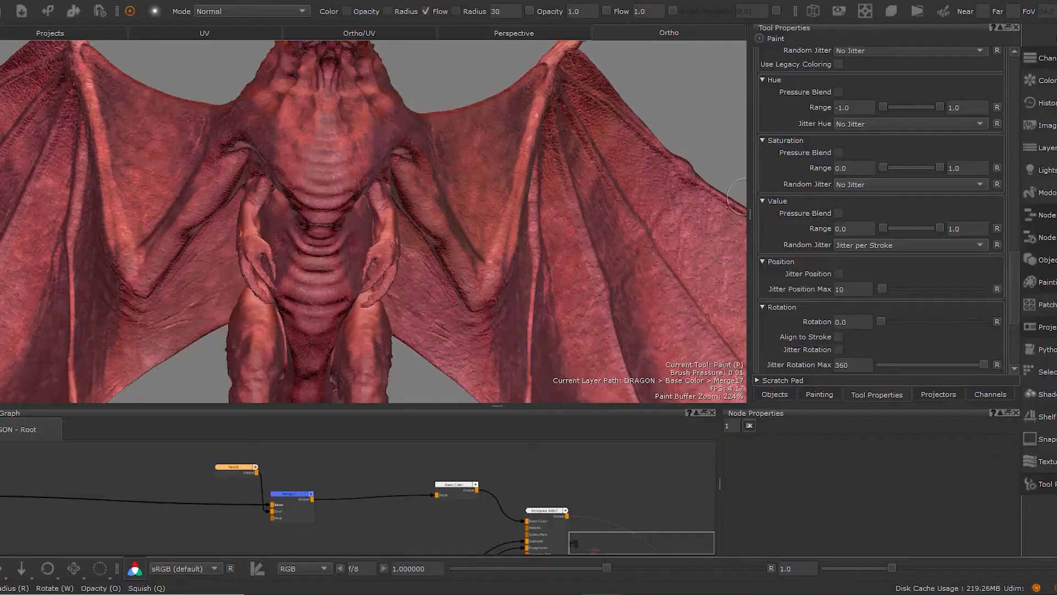
- Paint several separate red strokes across the dragon's chest
left_click_drag(300, 134, 321, 145)
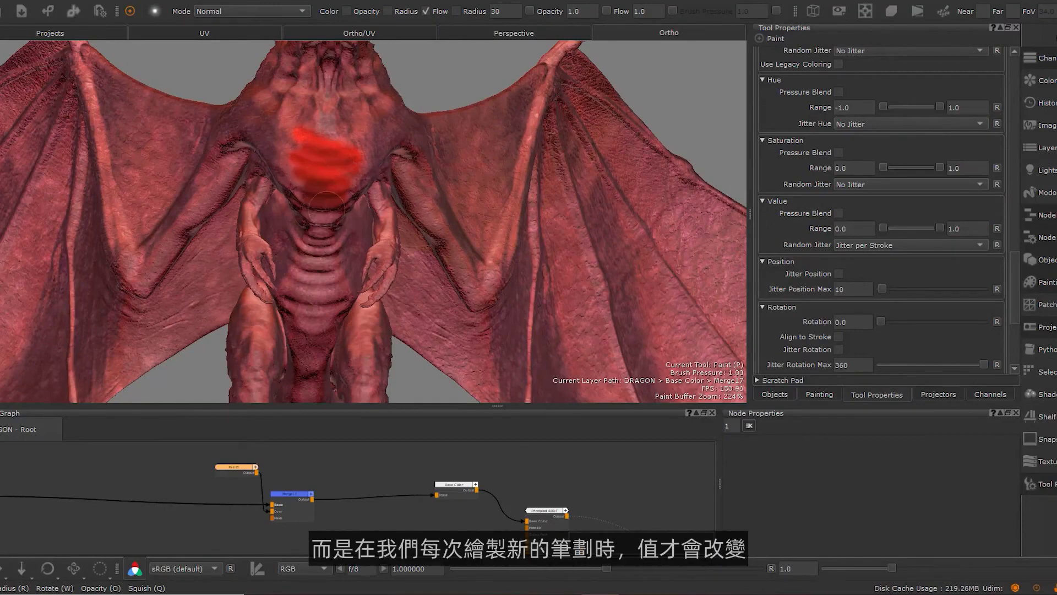
mouse_move(339, 179)
left_mouse_down()
mouse_move(300, 140)
mouse_move(336, 173)
mouse_move(339, 198)
mouse_move(301, 186)
mouse_move(333, 138)
mouse_move(316, 157)
mouse_move(338, 188)
mouse_move(295, 159)
mouse_move(308, 143)
left_mouse_up()
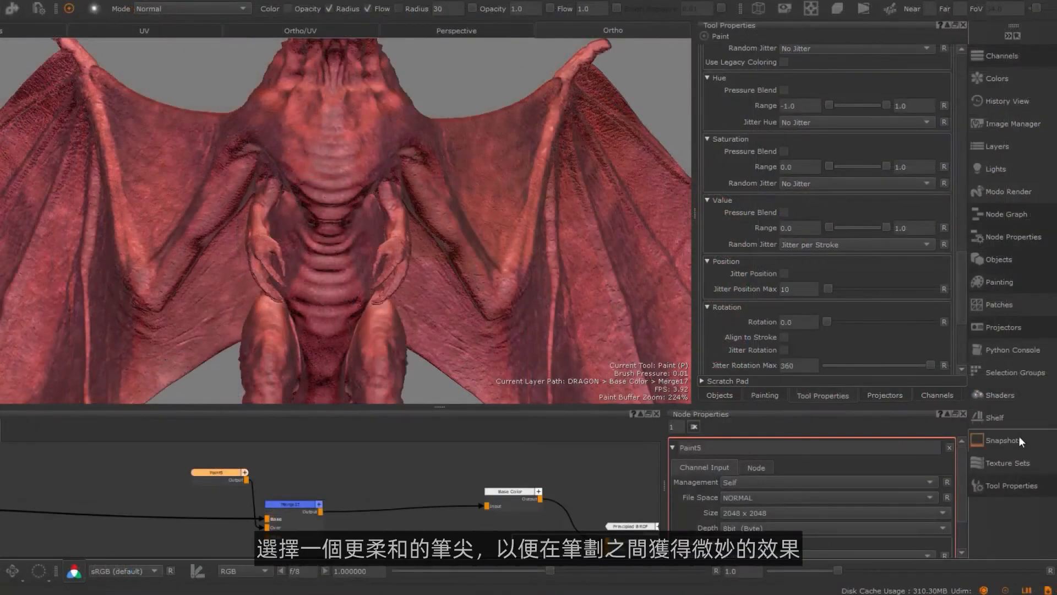
- Choose a softer brush tip from the Basic Brushes in the Shelf
left_click(1012, 435)
left_click(1014, 417)
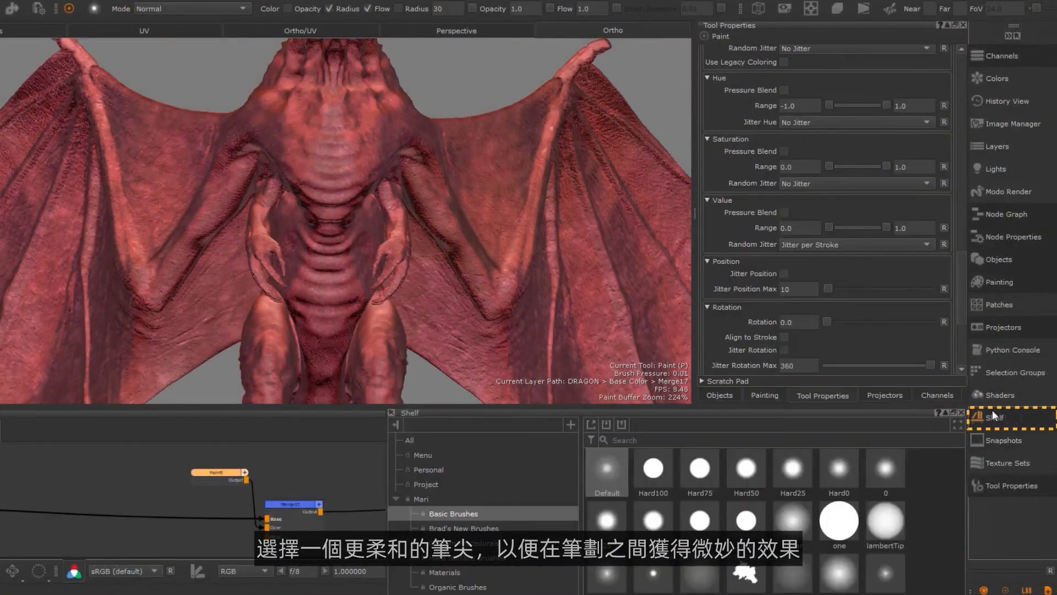
left_click(604, 563)
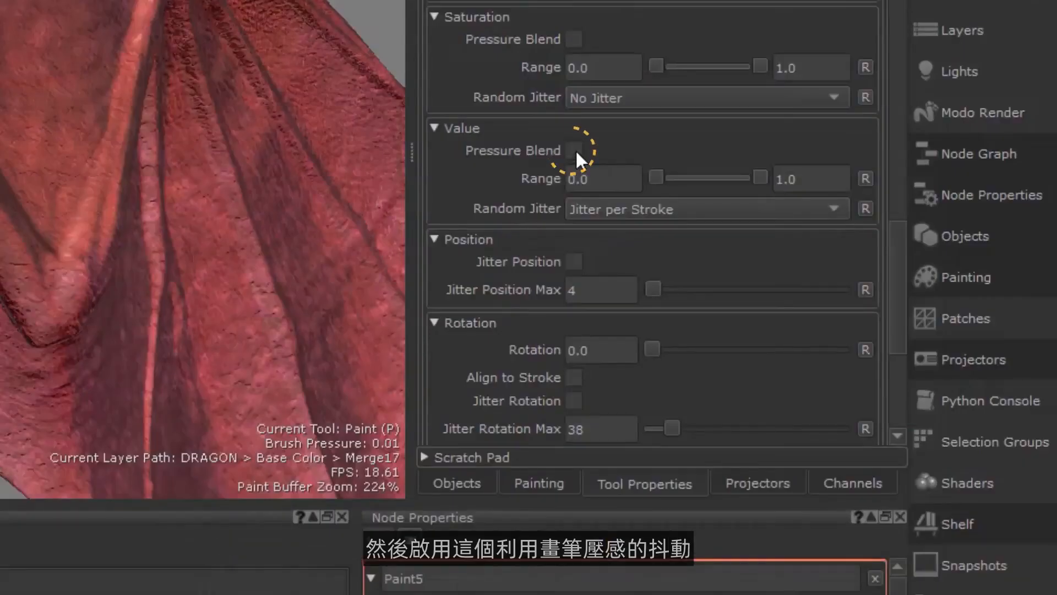
- Enable Pressure Blend for the brush's Value and paint along the ridges of the dragon's chest and belly
left_click(785, 212)
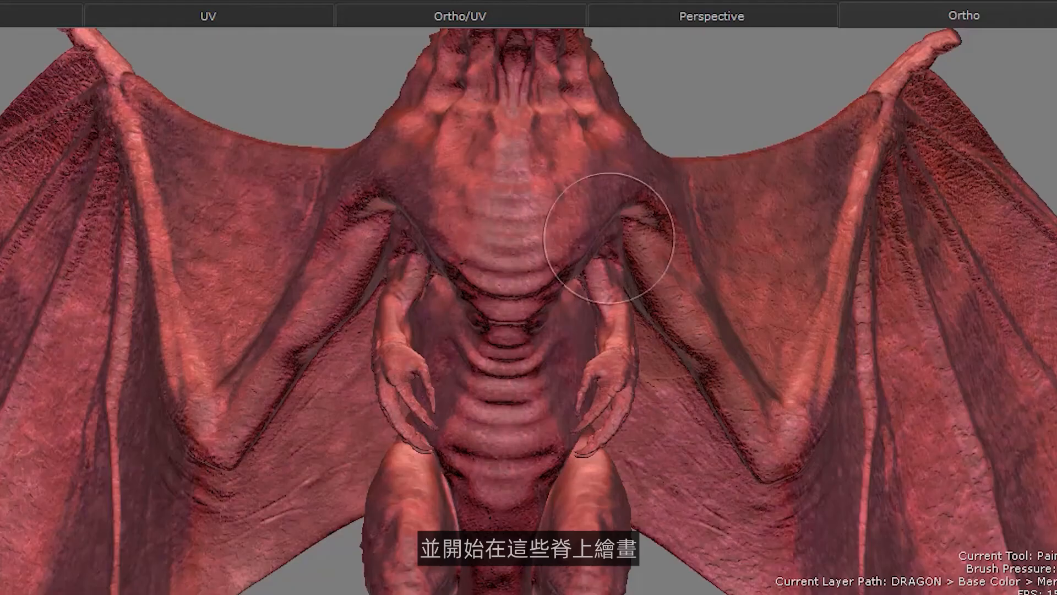
mouse_move(588, 234)
left_mouse_down()
mouse_move(416, 212)
mouse_move(509, 245)
mouse_move(514, 227)
mouse_move(514, 272)
mouse_move(556, 276)
mouse_move(484, 287)
mouse_move(562, 286)
mouse_move(449, 273)
mouse_move(559, 275)
mouse_move(470, 282)
mouse_move(487, 314)
mouse_move(532, 340)
mouse_move(496, 319)
mouse_move(484, 330)
mouse_move(524, 374)
mouse_move(503, 316)
mouse_move(527, 434)
mouse_move(488, 445)
mouse_move(515, 478)
mouse_move(482, 483)
mouse_move(512, 510)
left_mouse_up()
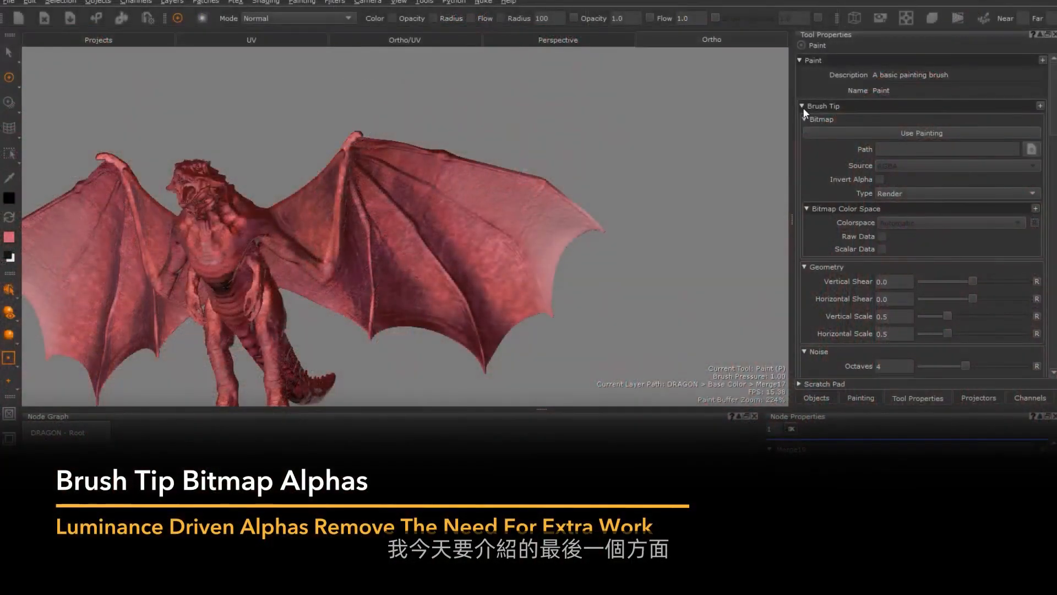
- Set the brush tip's Type to Bitmap and keep its Source on Alpha
left_click(902, 191)
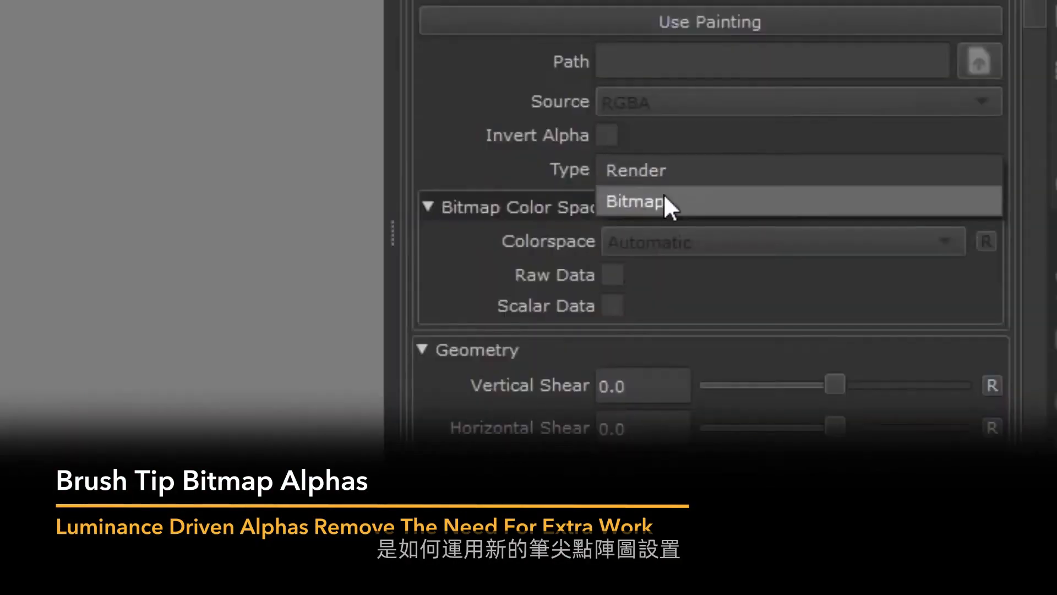
left_click(905, 209)
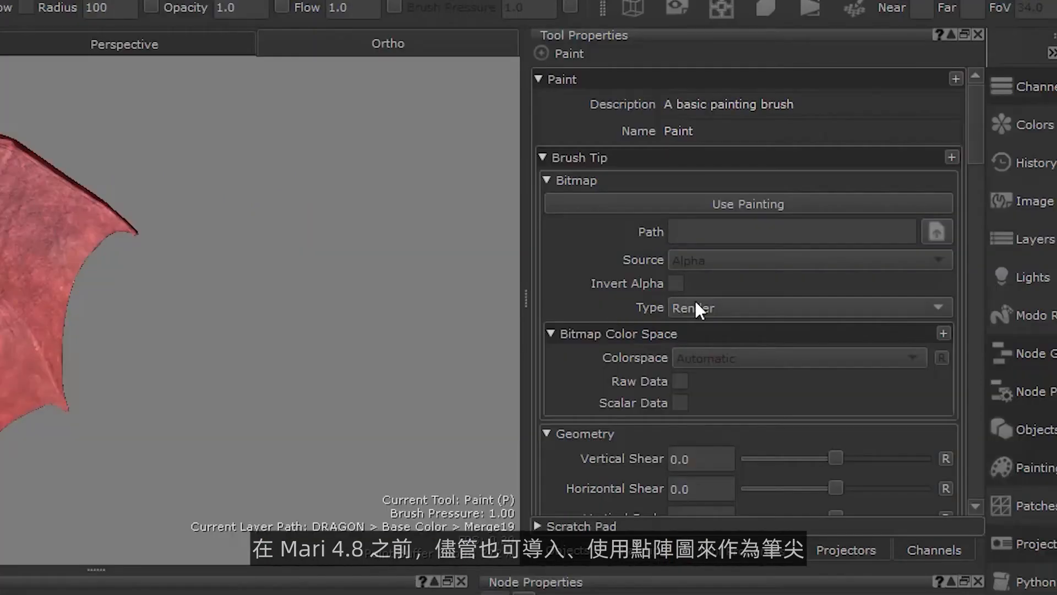
left_click(696, 305)
left_click(699, 330)
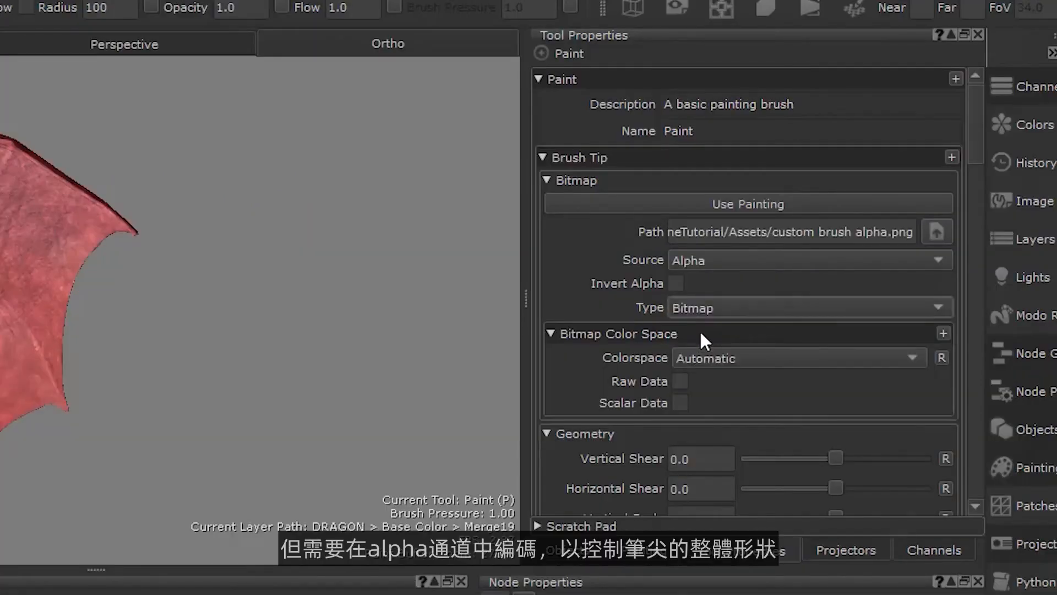
left_click(700, 263)
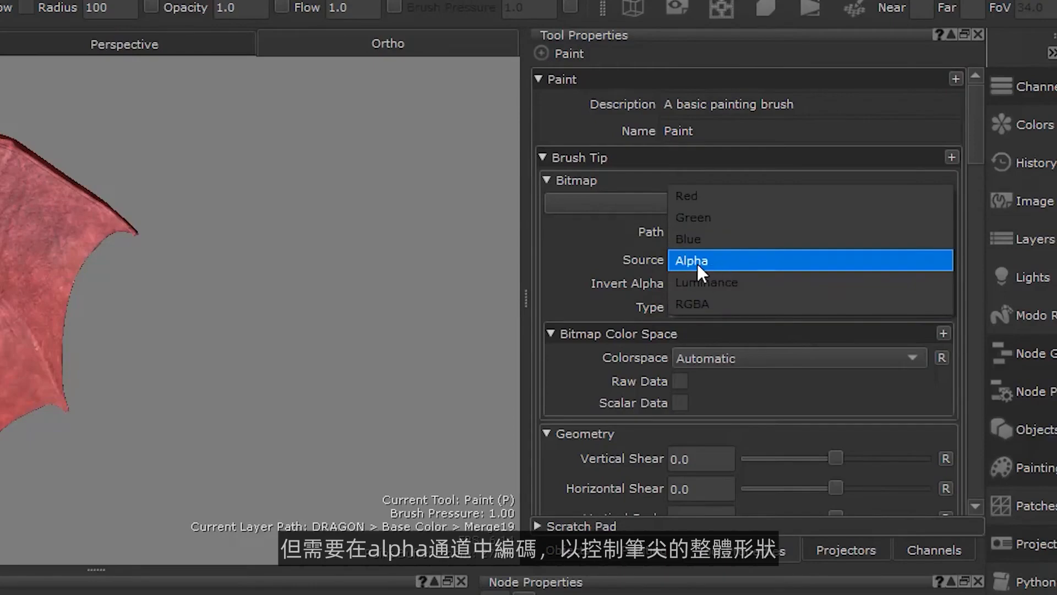
left_click(683, 262)
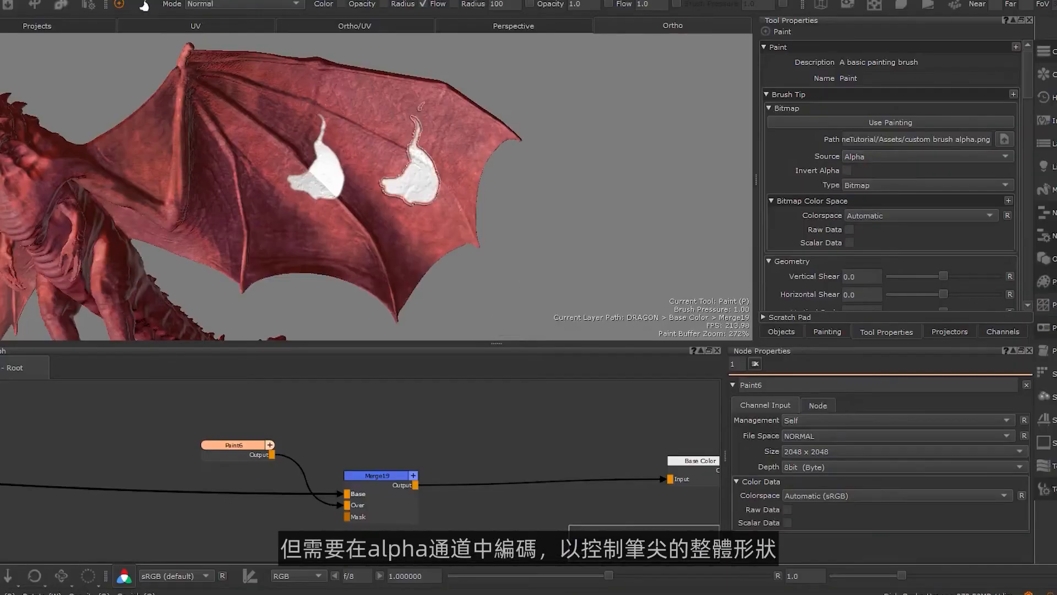
- Stamp the custom brush alpha at three more spots on the dragon's wing
left_click(388, 232)
left_click(234, 108)
left_click(224, 190)
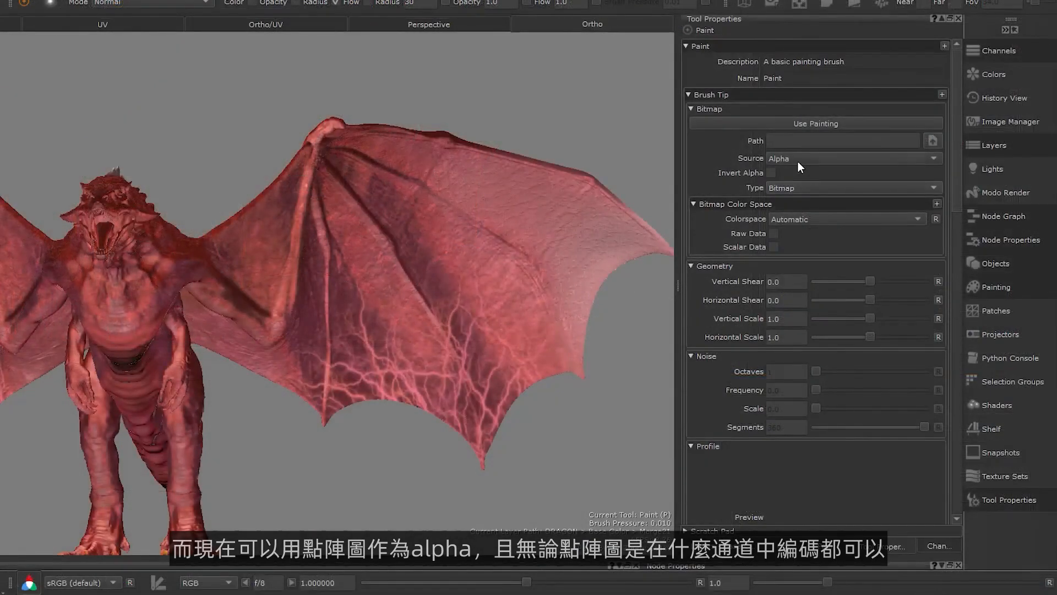
- Examine the channel options offered for the brush tip bitmap's Source without changing it
left_click(798, 159)
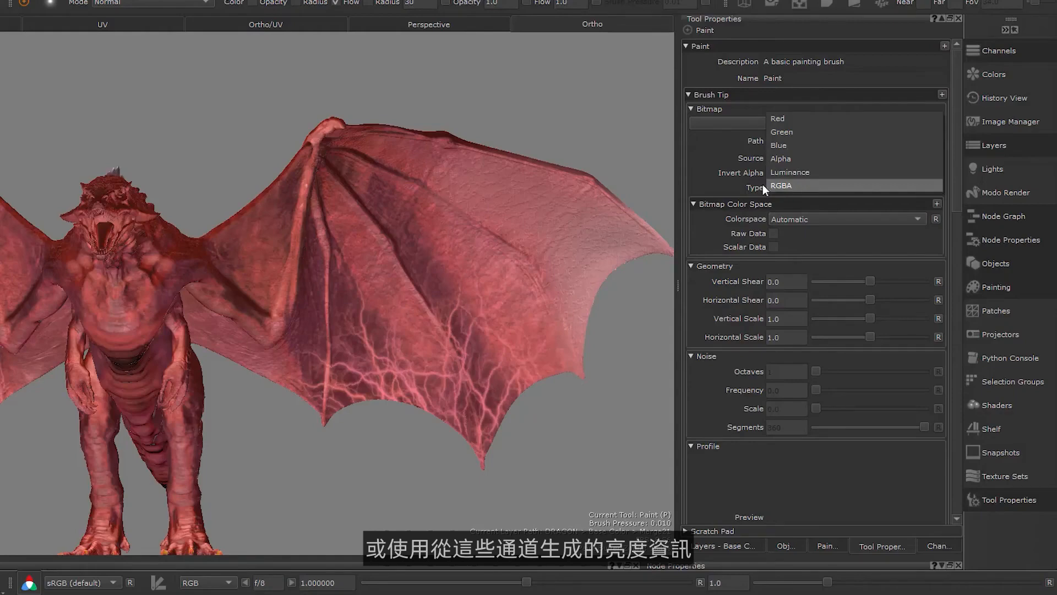
left_click(732, 182)
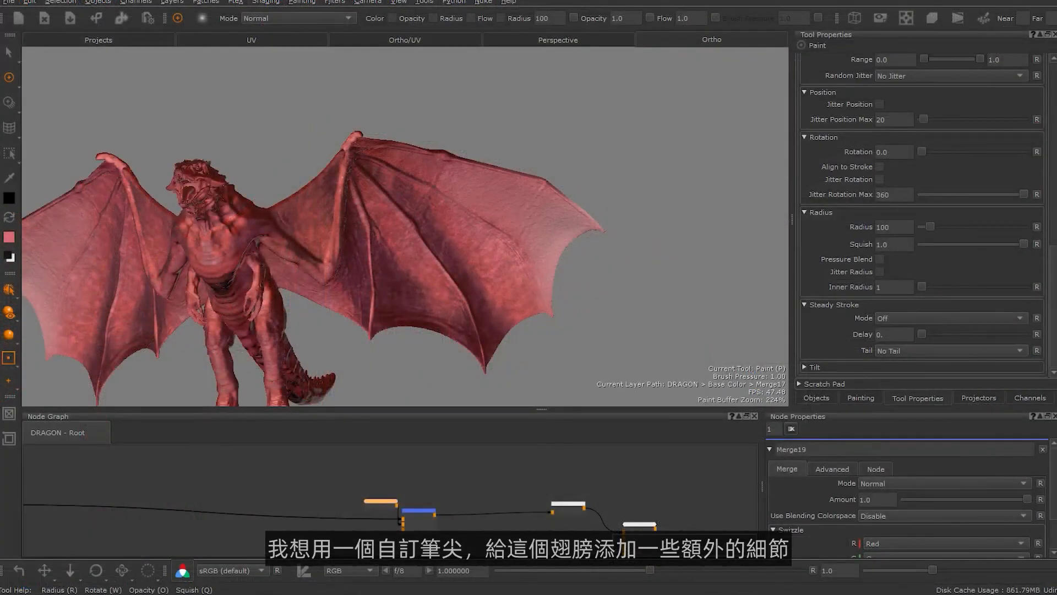
- Expand the brush tip settings and change the tip's Type to Bitmap for a custom wing-detail brush
left_click_drag(1055, 282, 1055, 83)
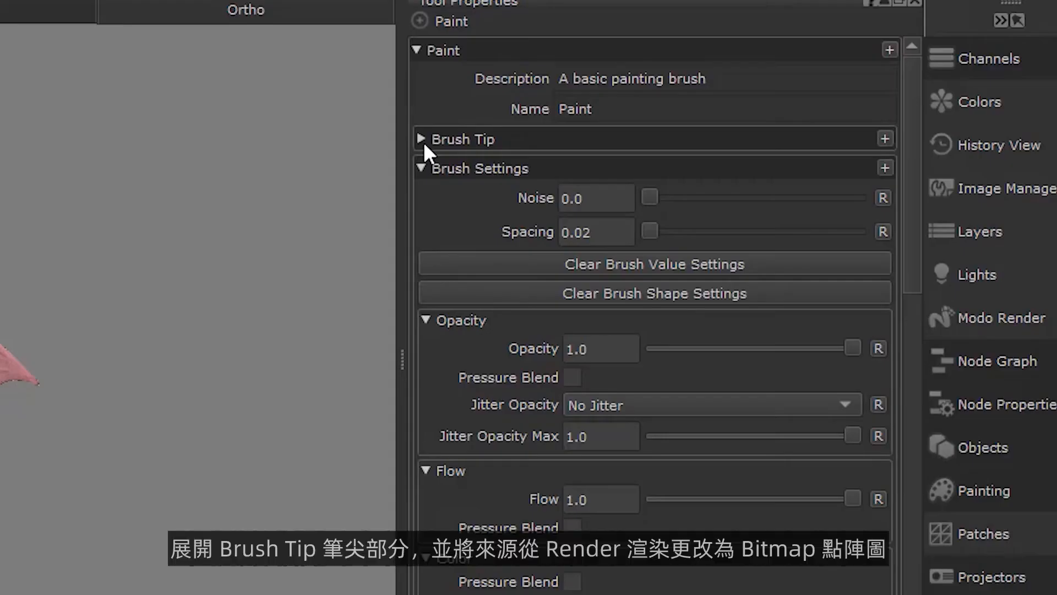
left_click(803, 106)
left_click(616, 304)
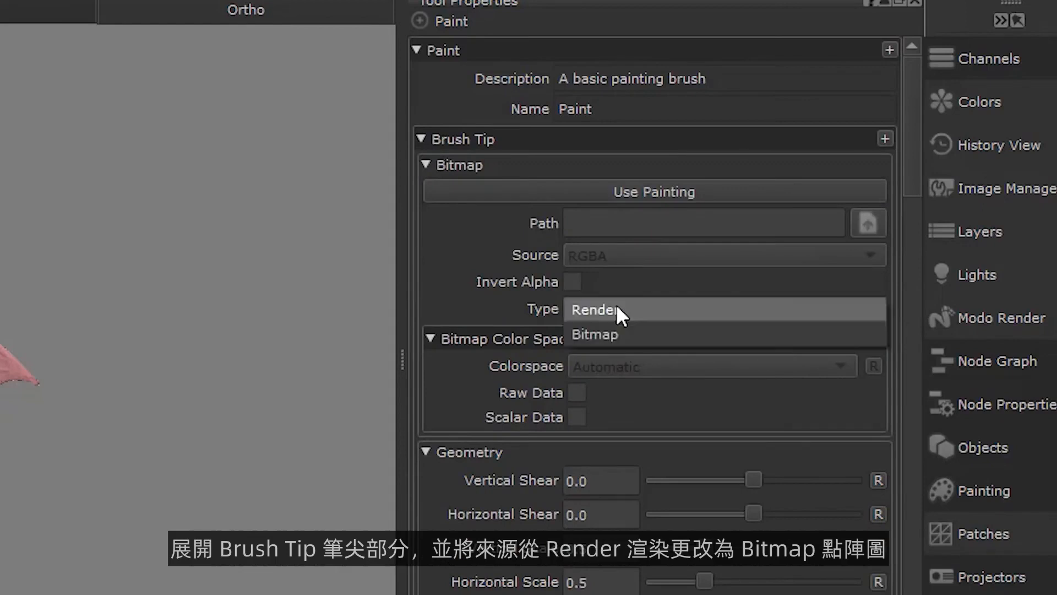
left_click(617, 328)
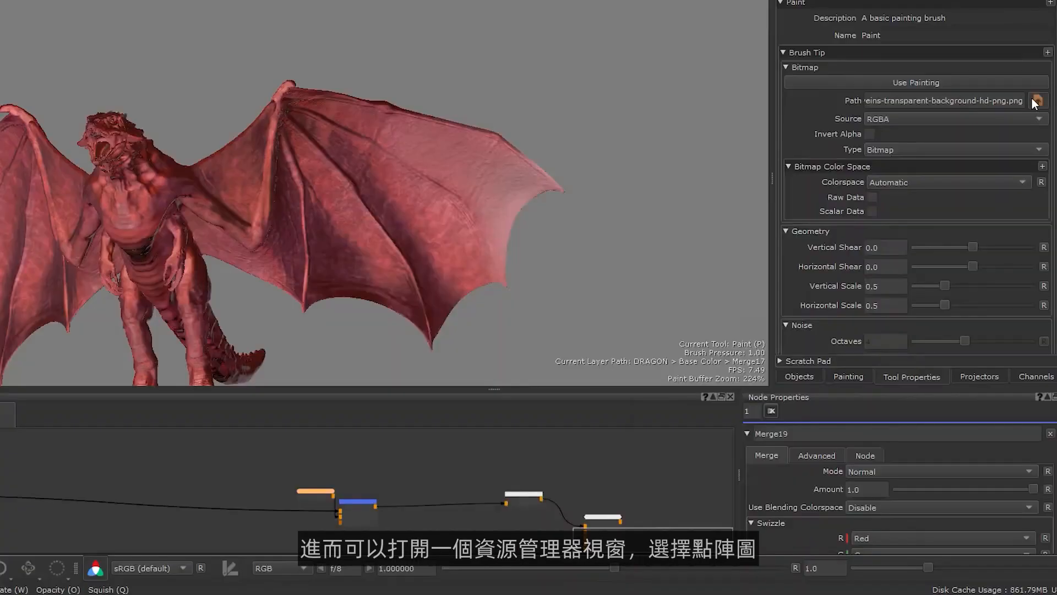
- Load 48-481635_vains-lightning-blue-veins-transparent-background-hd-png.png as the brush tip bitmap and set its Source to Luminance
left_click(859, 220)
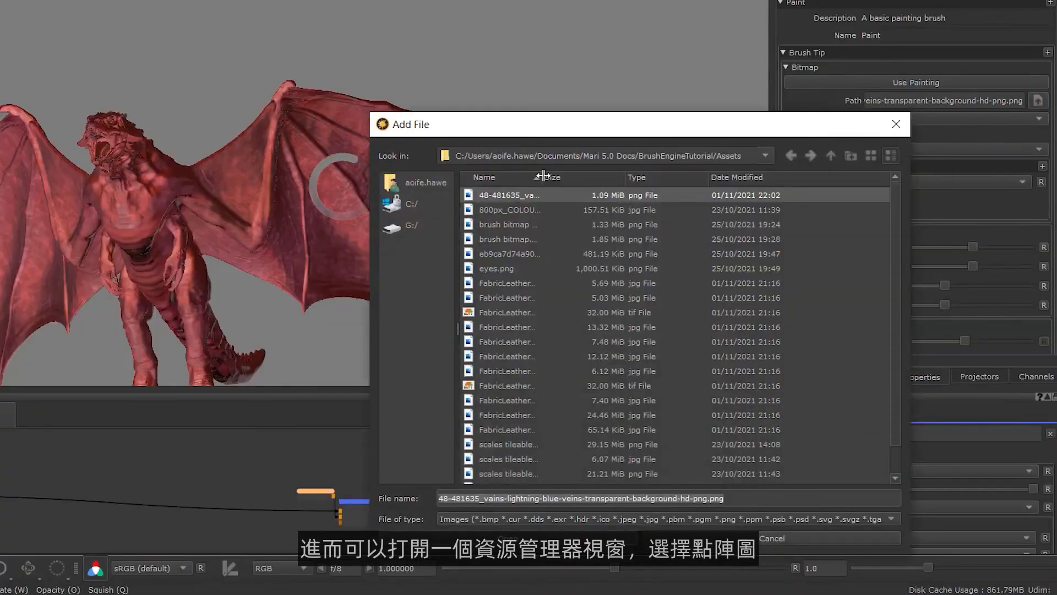
double_click(582, 194)
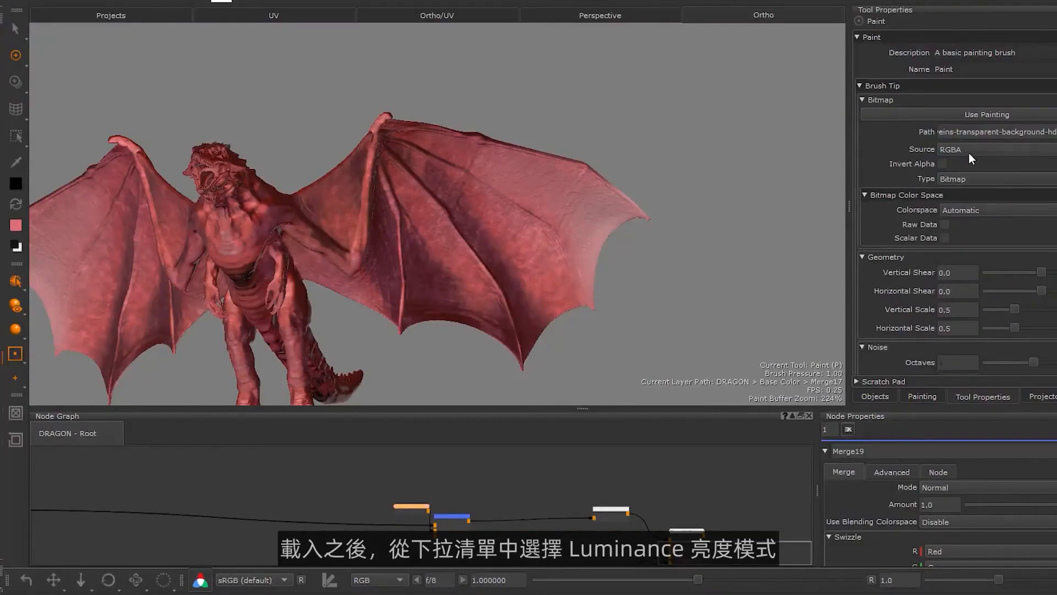
left_click(967, 150)
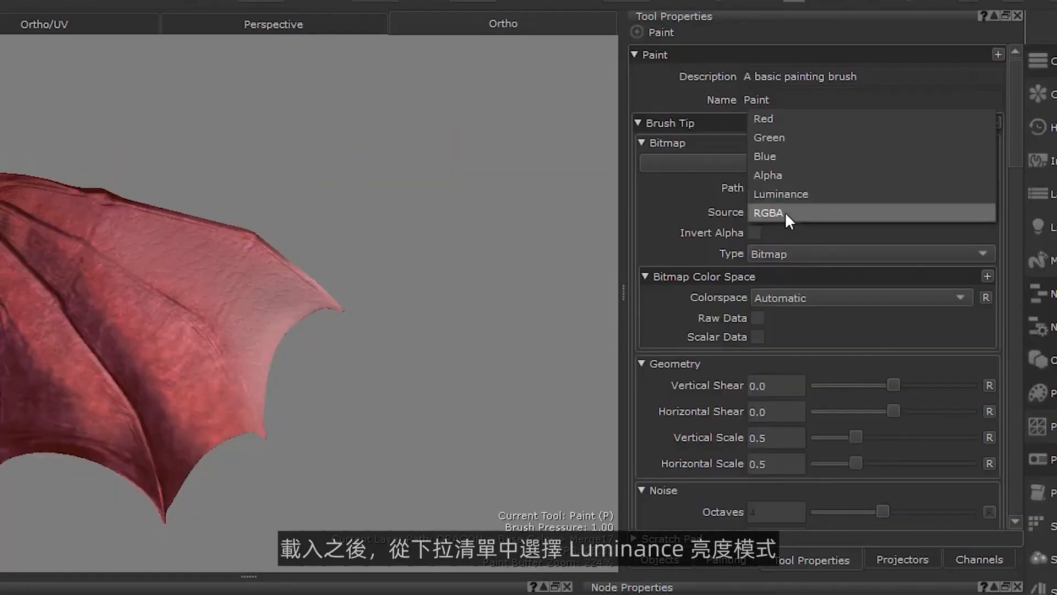
left_click(962, 137)
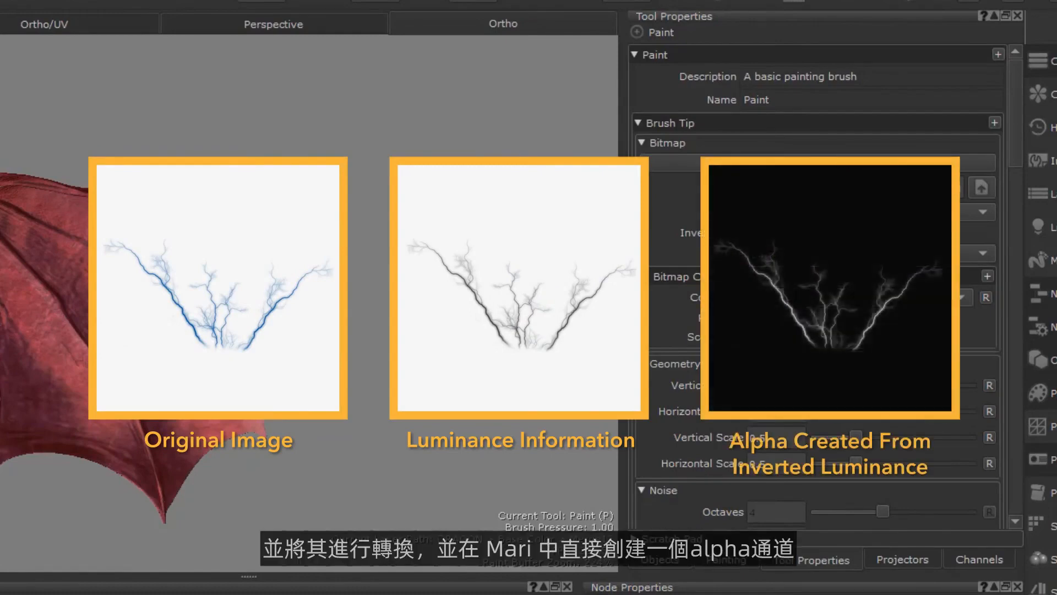
- Try the vein bitmap tip in black at six spots across the dragon's wing and clear the stamps
scroll(203, 309, "up", 3)
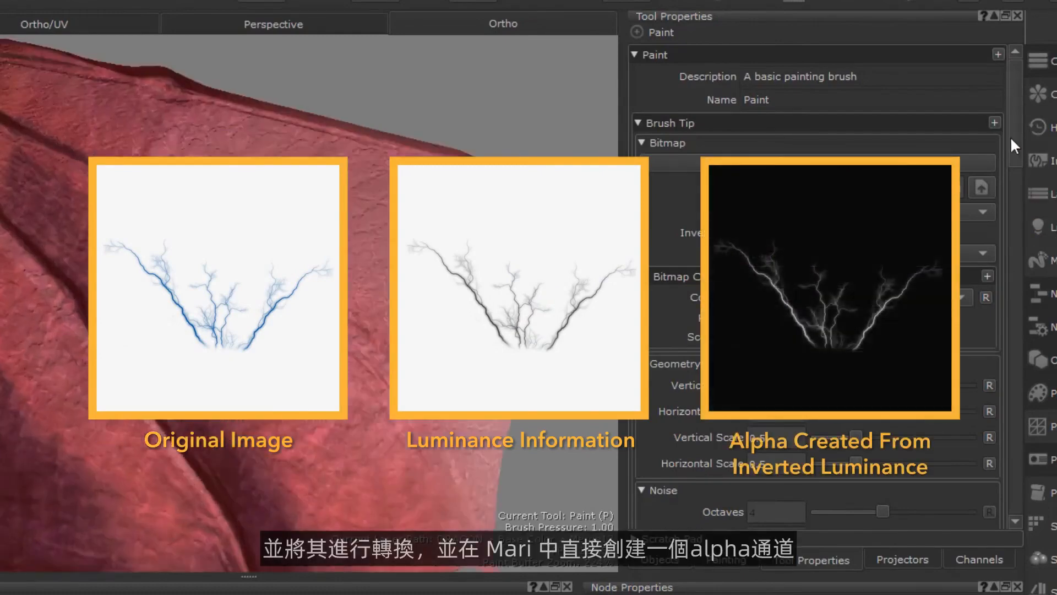
left_click_drag(1011, 139, 1010, 481)
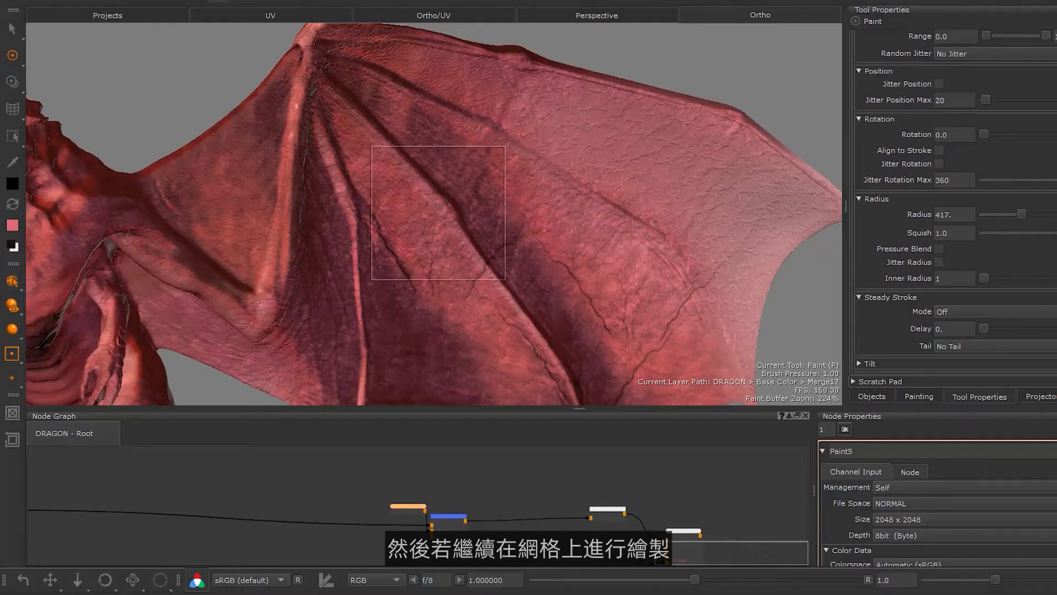
left_click(425, 236)
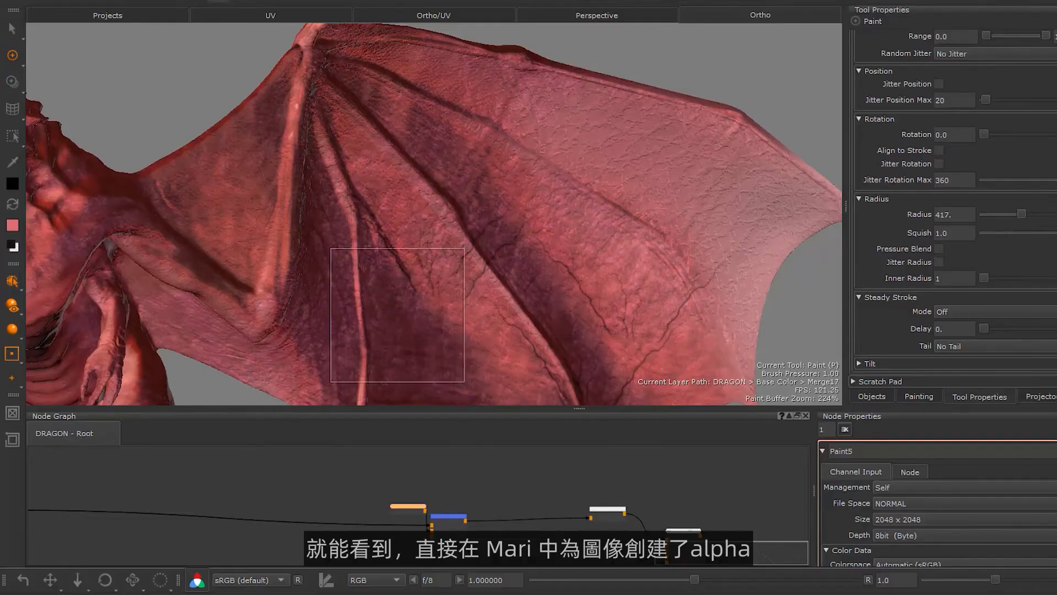
left_click(398, 315)
left_click(525, 322)
left_click(514, 205)
left_click(669, 198)
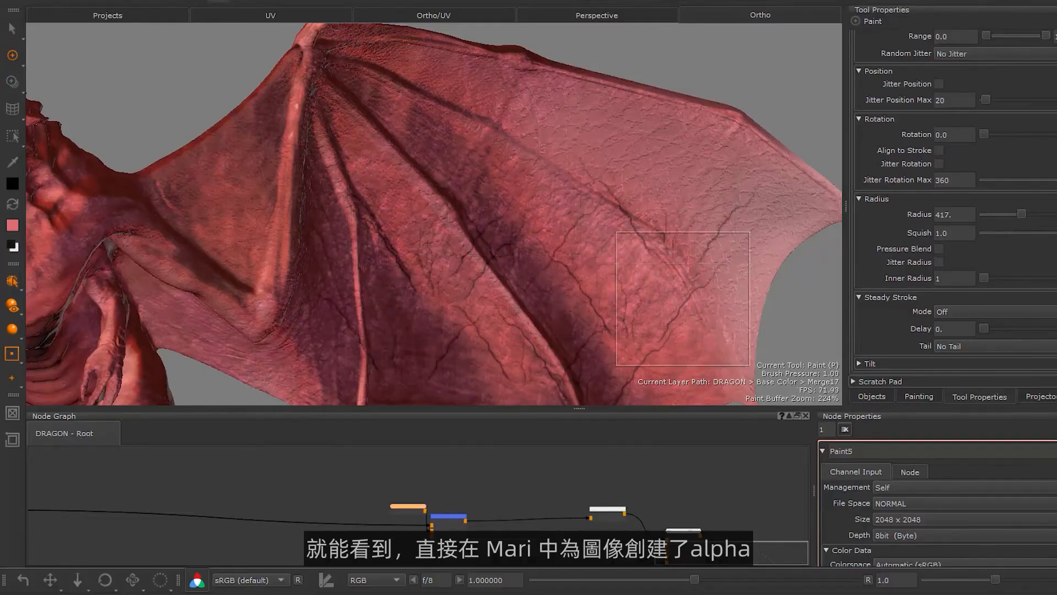
left_click(683, 299)
key("ctrl+shift+c")
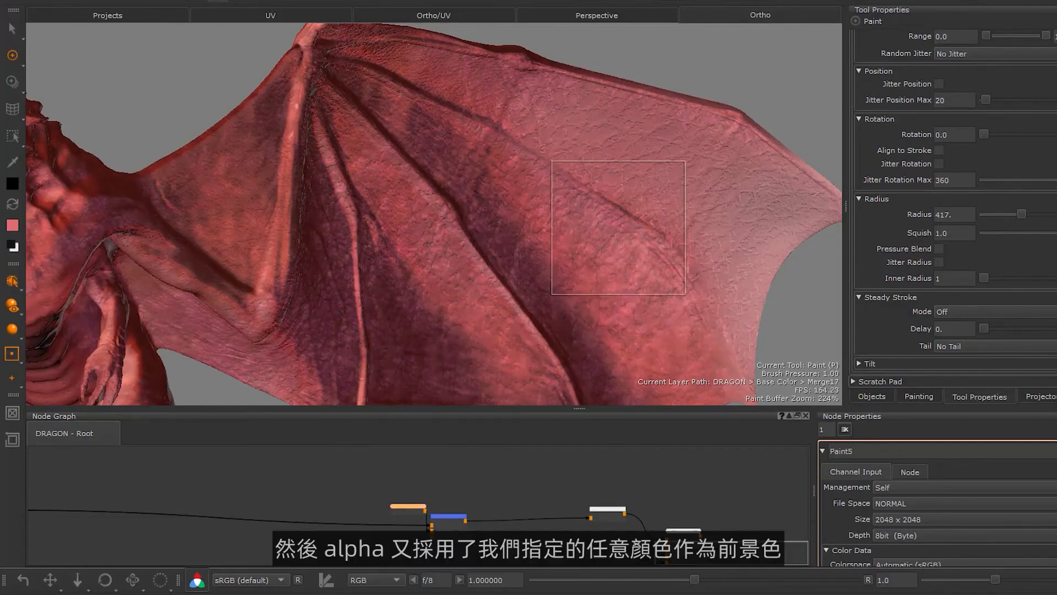
- Swap the foreground and background colors so the brush paints in pink
scroll(618, 226, "down", 3)
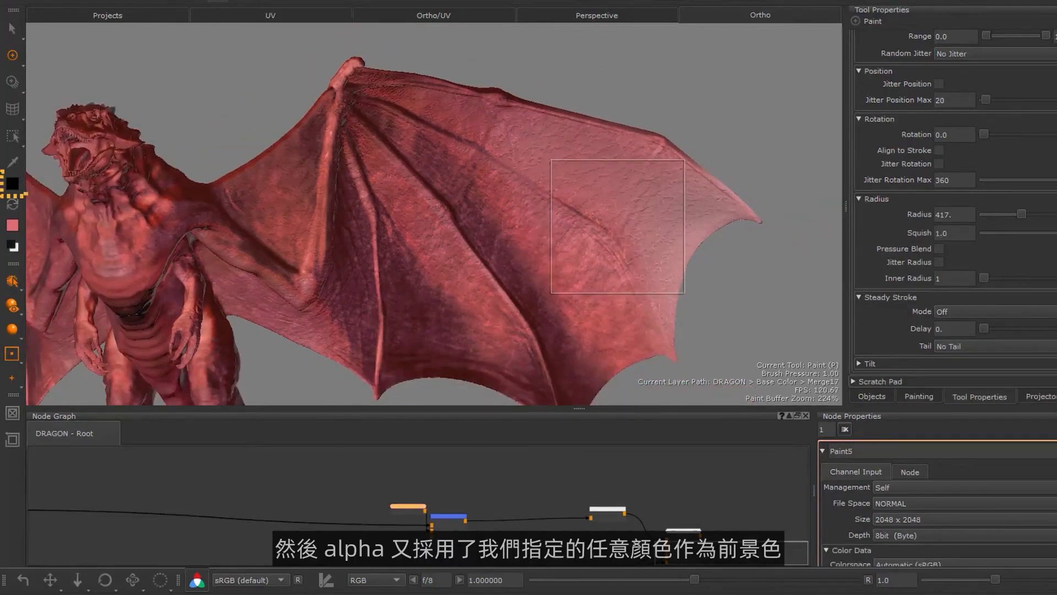
scroll(617, 227, "down", 2)
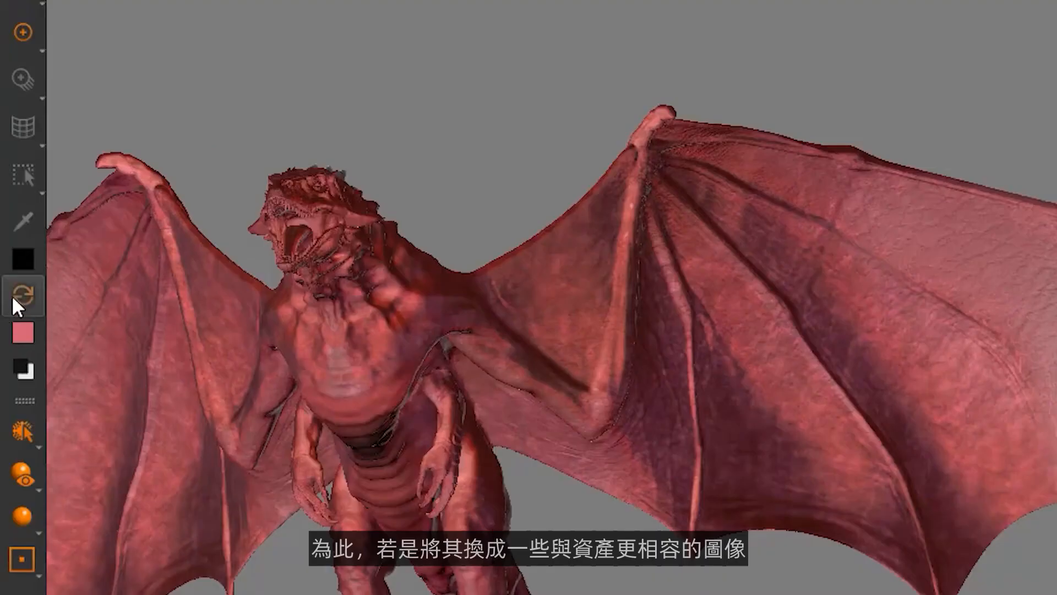
left_click(21, 298)
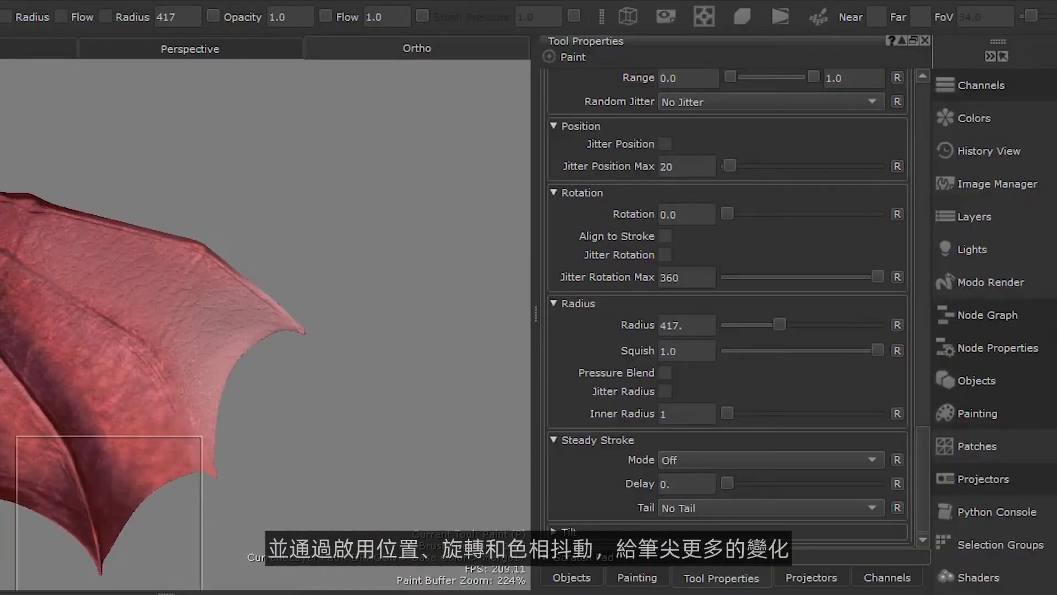
- Enable position jitter and rotation jitter for the brush, and lower the Jitter Rotation Max
scroll(928, 484, "up", 3)
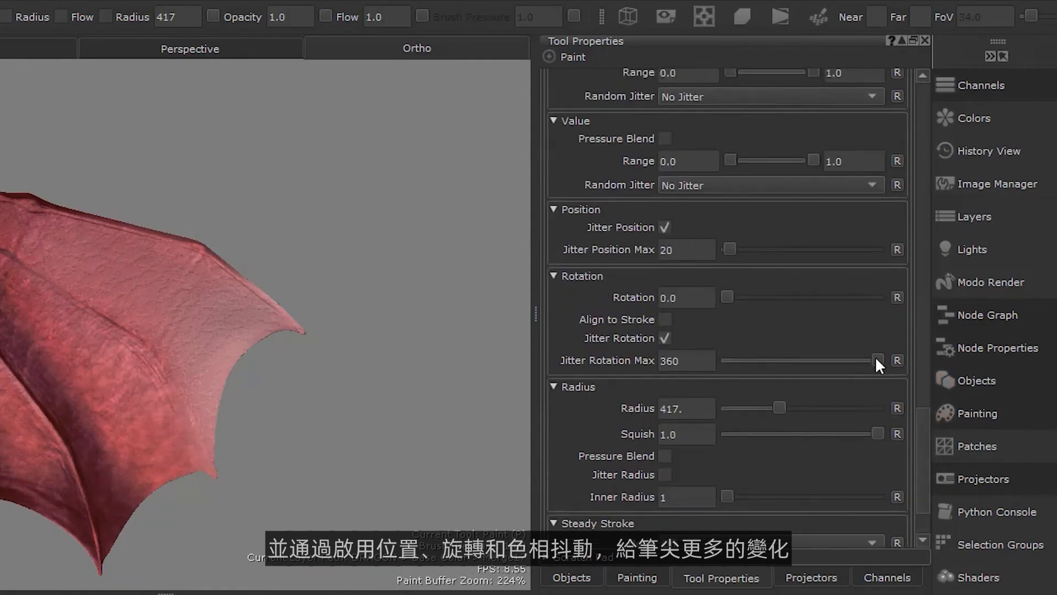
left_click_drag(876, 358, 752, 375)
- Set Jitter Hue to Jitter per Tip with a hue range from -0.05 to 0.05
left_click_drag(927, 438, 927, 361)
left_click(710, 372)
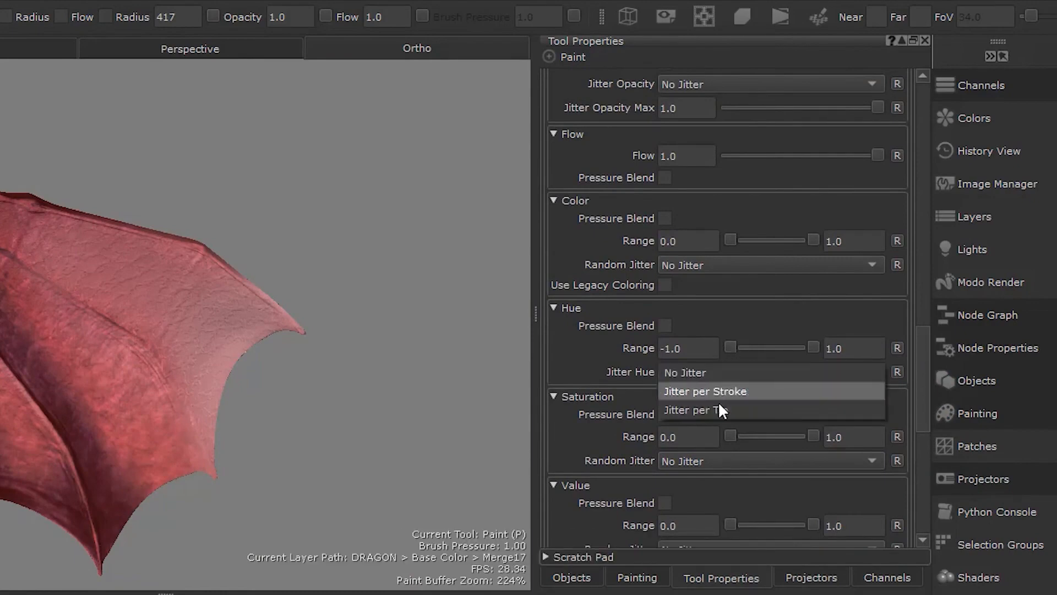
left_click(718, 410)
key("BackSpace")
key("BackSpace")
key("BackSpace")
type("0.05")
key("Return")
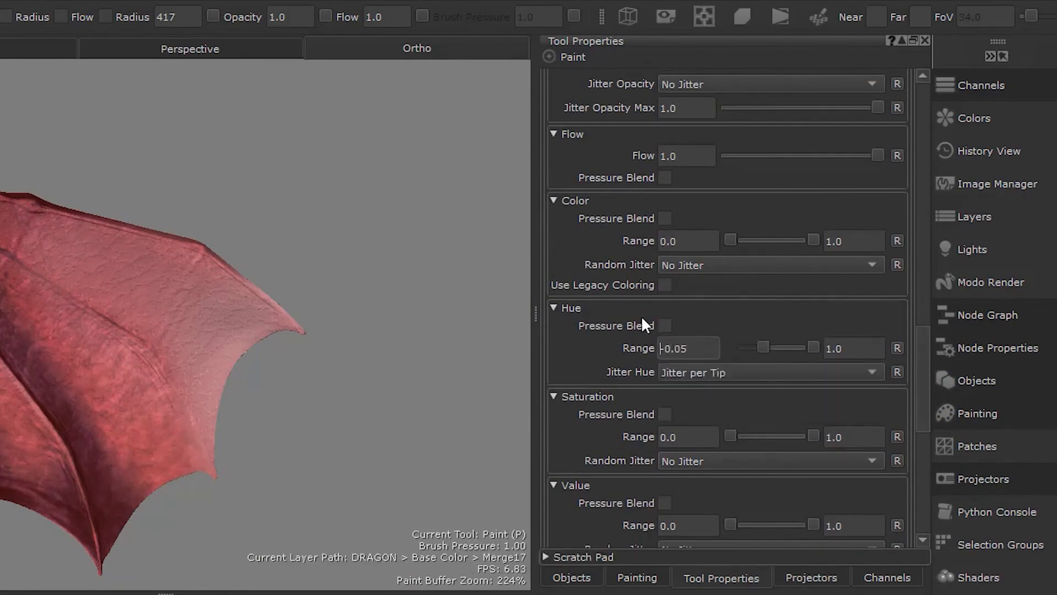
left_click(867, 350)
key("BackSpace")
type("0.05")
key("Return")
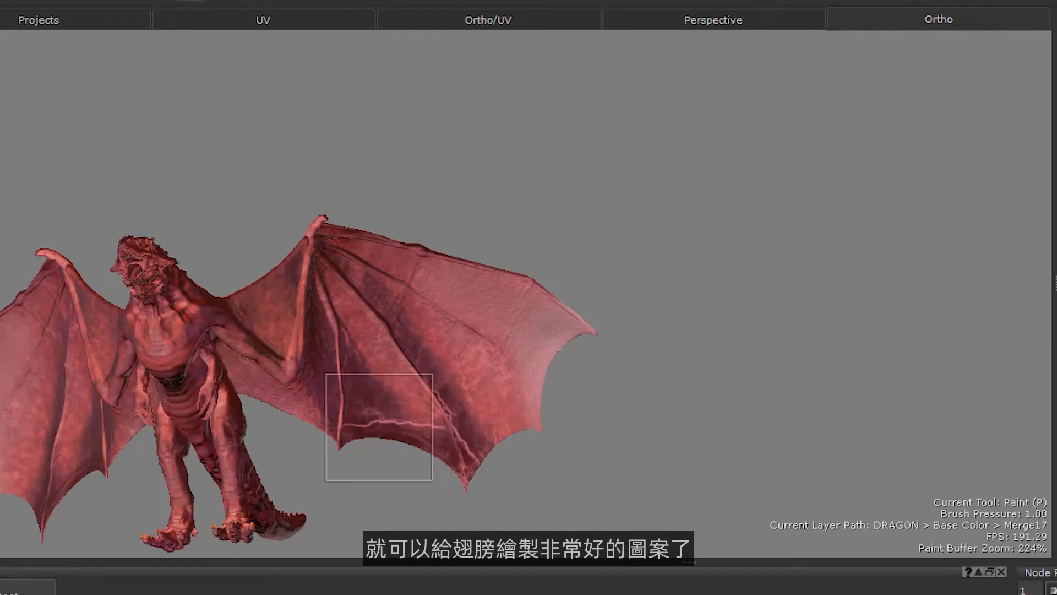
- Paint pink vein patterns along the lower edges of both dragon wings
mouse_move(379, 427)
left_mouse_down()
mouse_move(443, 457)
mouse_move(474, 456)
mouse_move(326, 422)
mouse_move(546, 396)
left_mouse_up()
middle_click_drag(347, 367, 536, 375, "alt")
left_click_drag(330, 363, 411, 361, "alt")
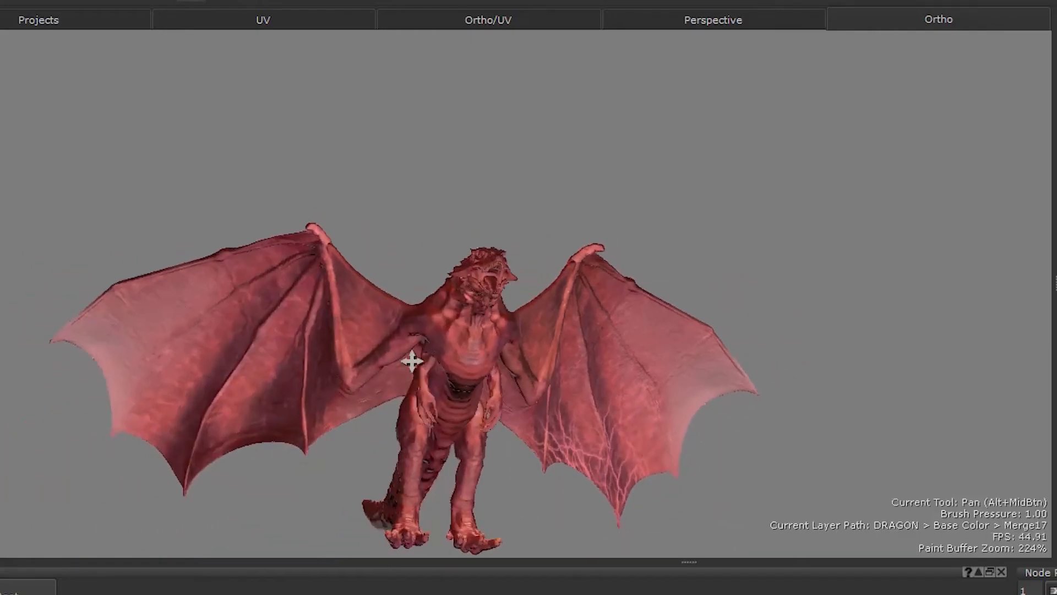
middle_click_drag(411, 361, 548, 355, "alt")
right_click_drag(259, 369, 319, 368, "alt")
middle_click_drag(340, 422, 431, 325, "alt")
mouse_move(431, 326)
left_mouse_down()
mouse_move(401, 461)
mouse_move(526, 378)
mouse_move(465, 359)
mouse_move(367, 398)
left_mouse_up()
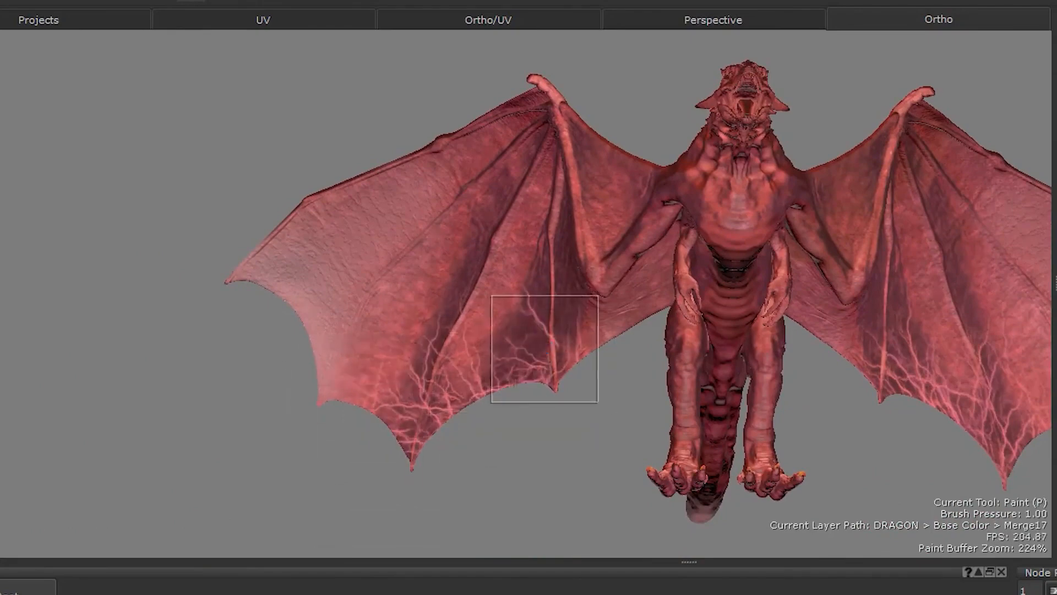
right_click_drag(548, 349, 465, 373, "alt")
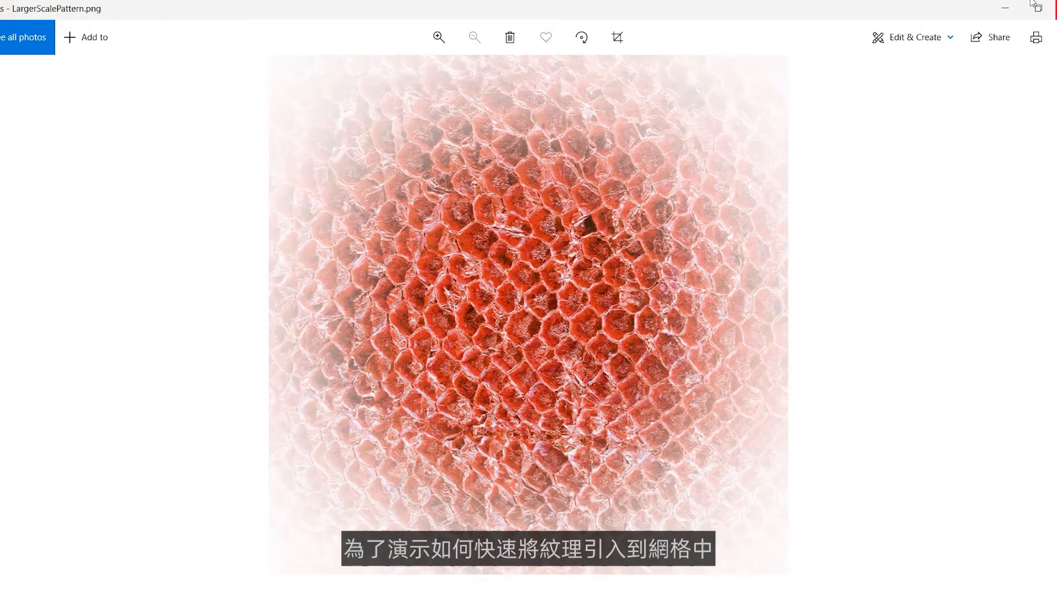
- Load LargerScalePattern.png as the brush tip bitmap and set its Source to RGBA
left_click(1011, 6)
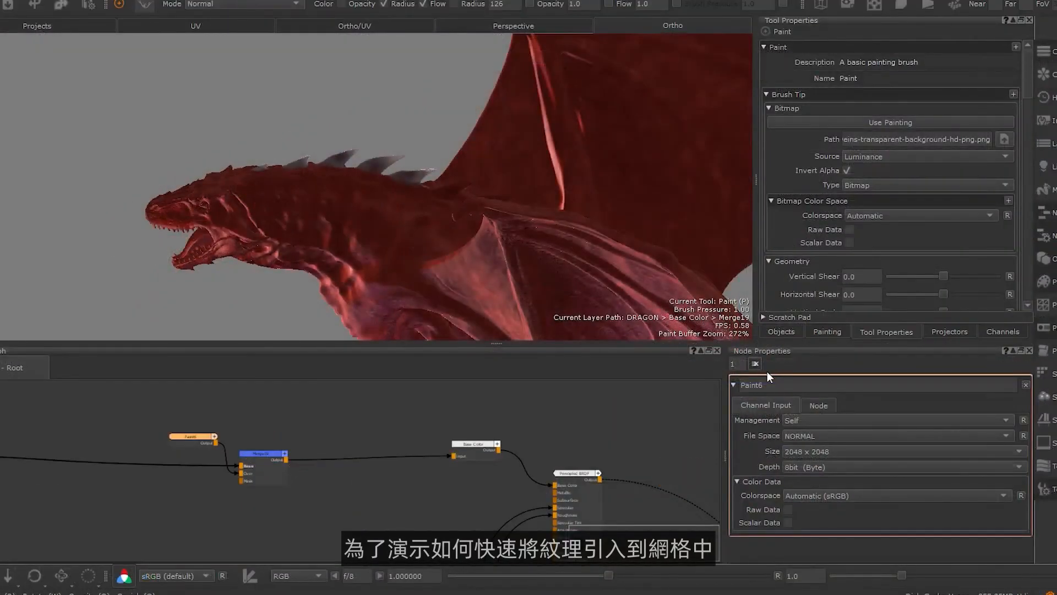
left_click(1005, 139)
double_click(507, 255)
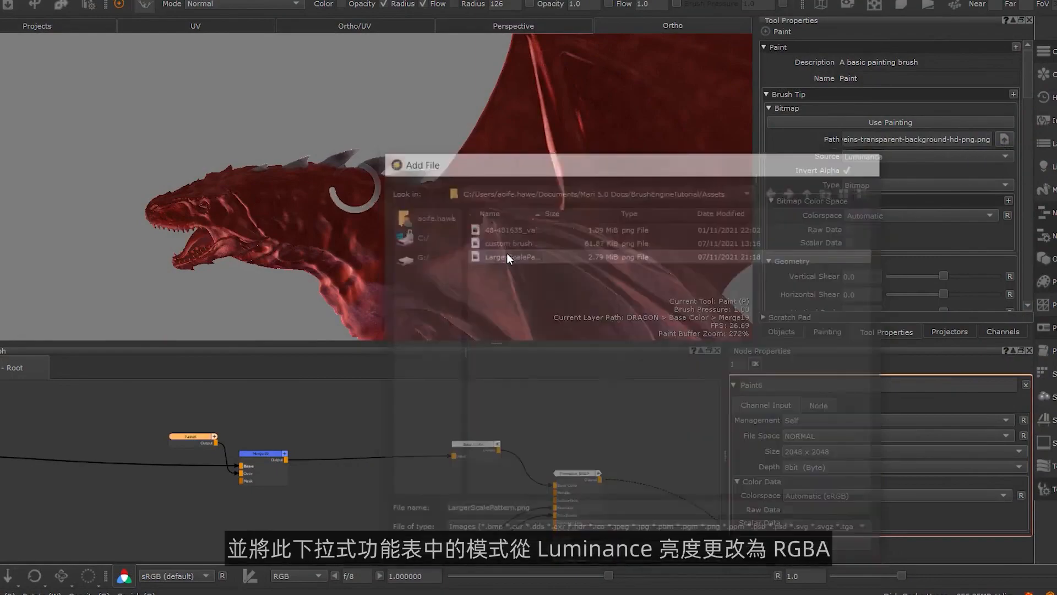
left_click(883, 159)
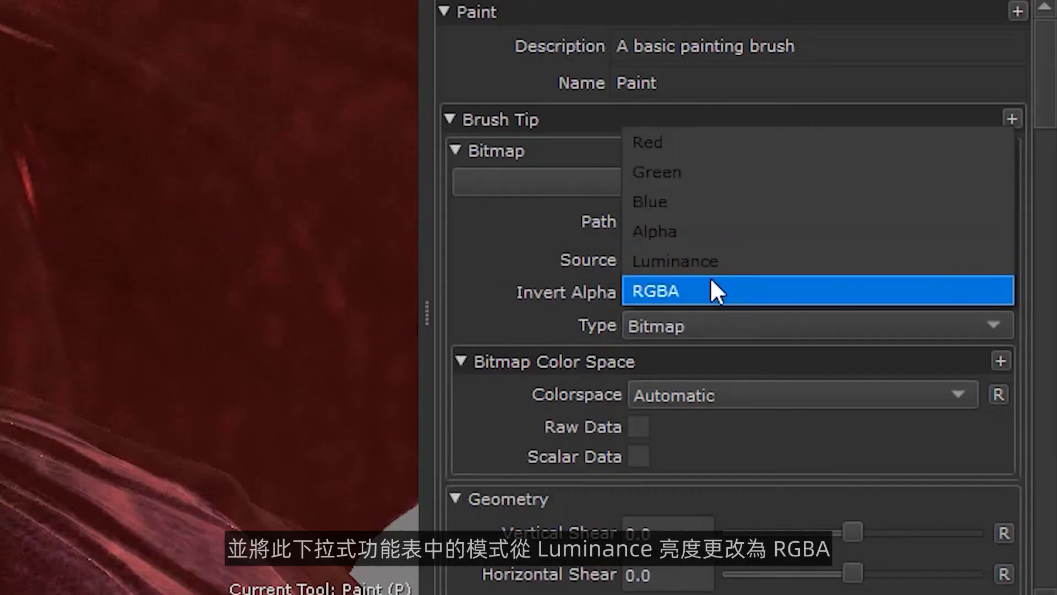
left_click(882, 168)
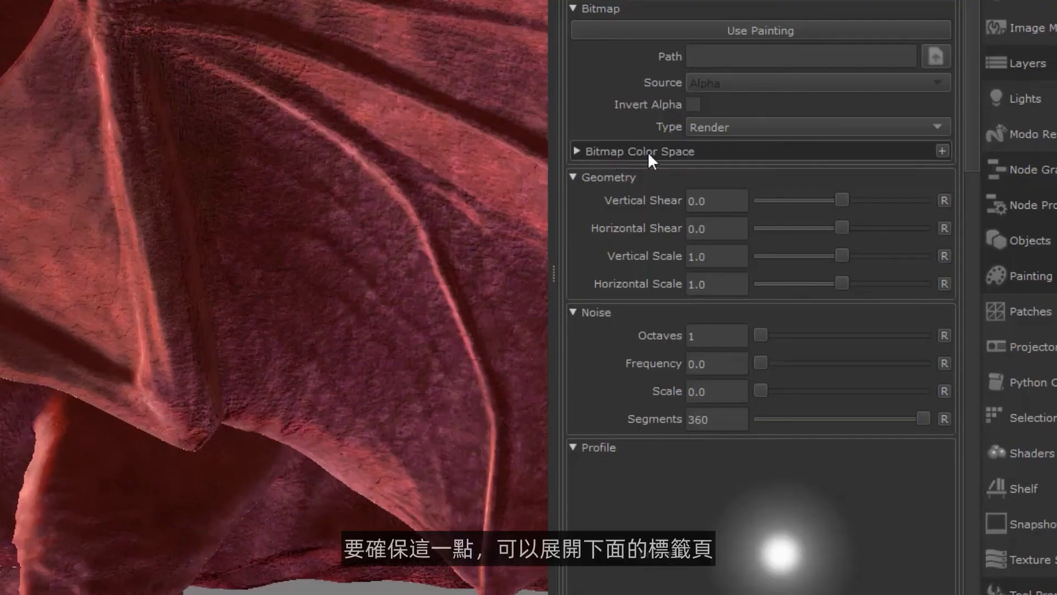
- Expand the Bitmap Color Space settings and examine the Colorspace options without changing the selection
left_click(580, 151)
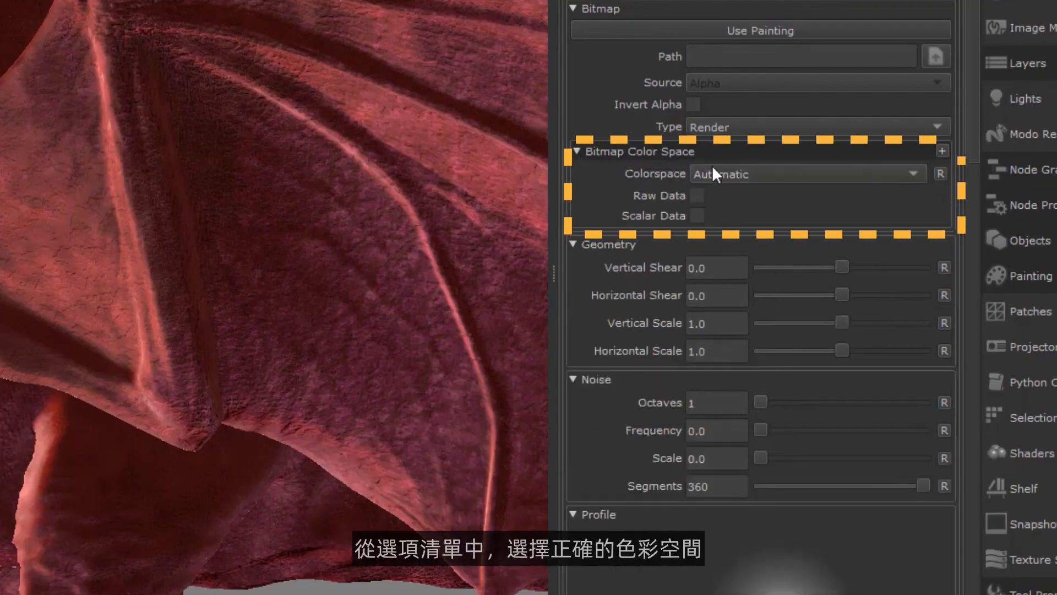
left_click(744, 173)
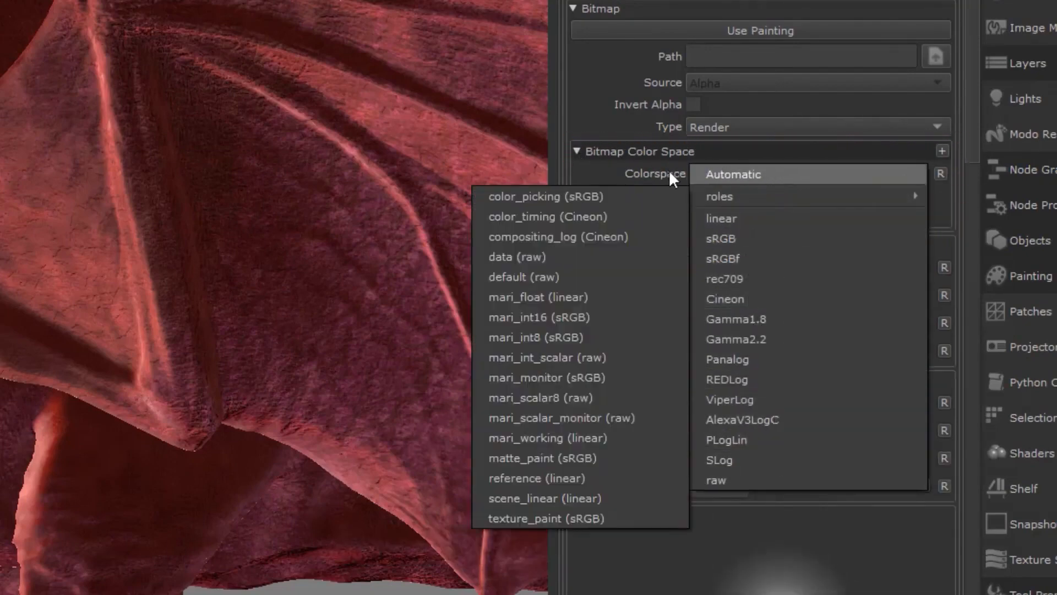
left_click(667, 174)
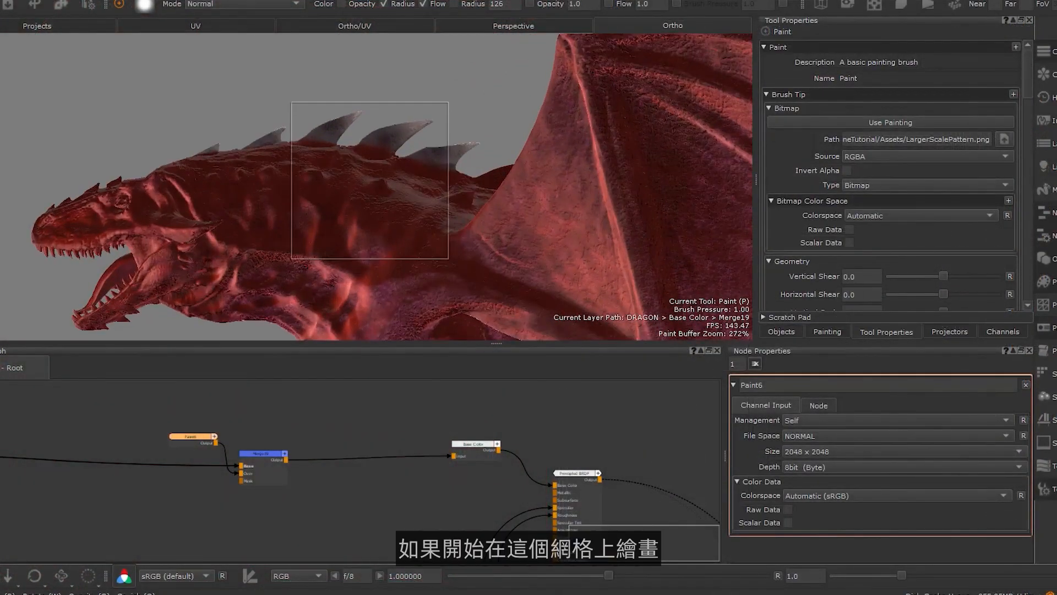
- Paint the scale pattern over the dragon's neck and shoulder, and reduce the brush radius to about 98
mouse_move(325, 214)
left_mouse_down()
mouse_move(303, 252)
mouse_move(441, 224)
mouse_move(377, 233)
left_mouse_up()
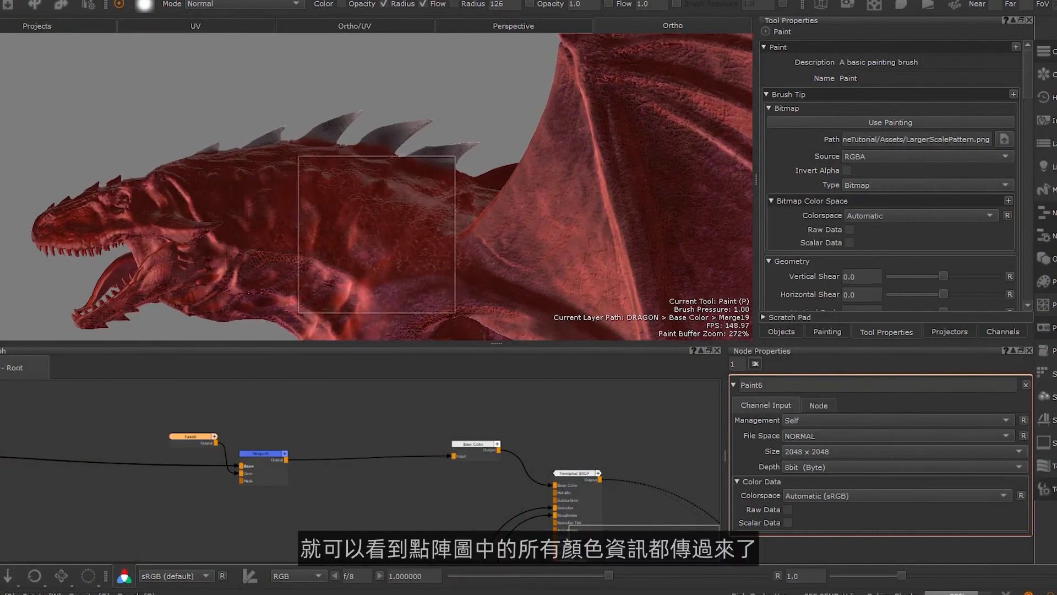
left_click_drag(377, 235, 267, 224, "alt")
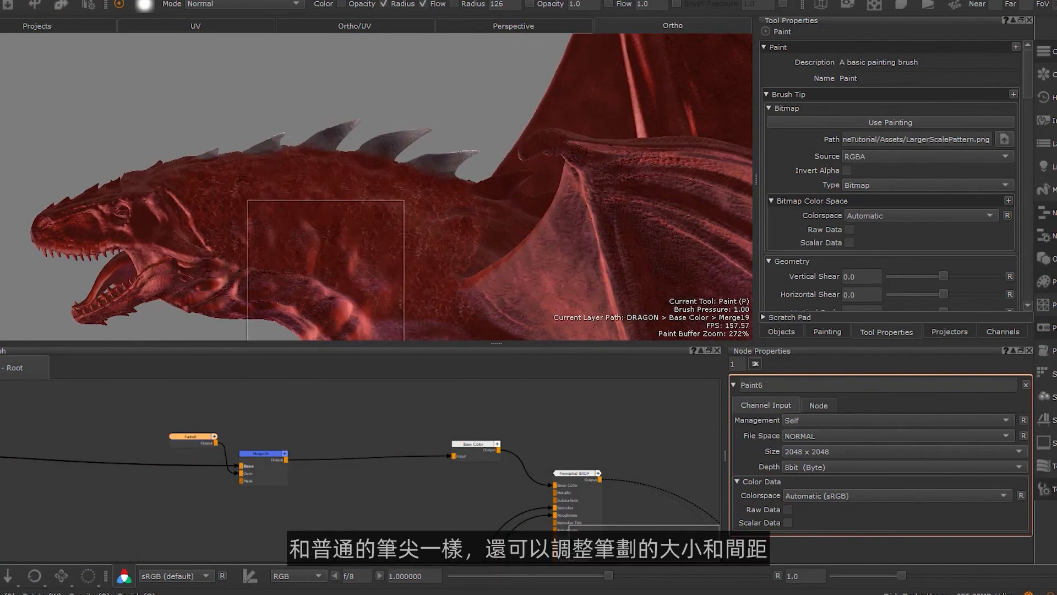
key("r")
mouse_move(305, 204)
left_mouse_down()
mouse_move(260, 203)
mouse_move(344, 204)
mouse_move(258, 204)
left_mouse_up()
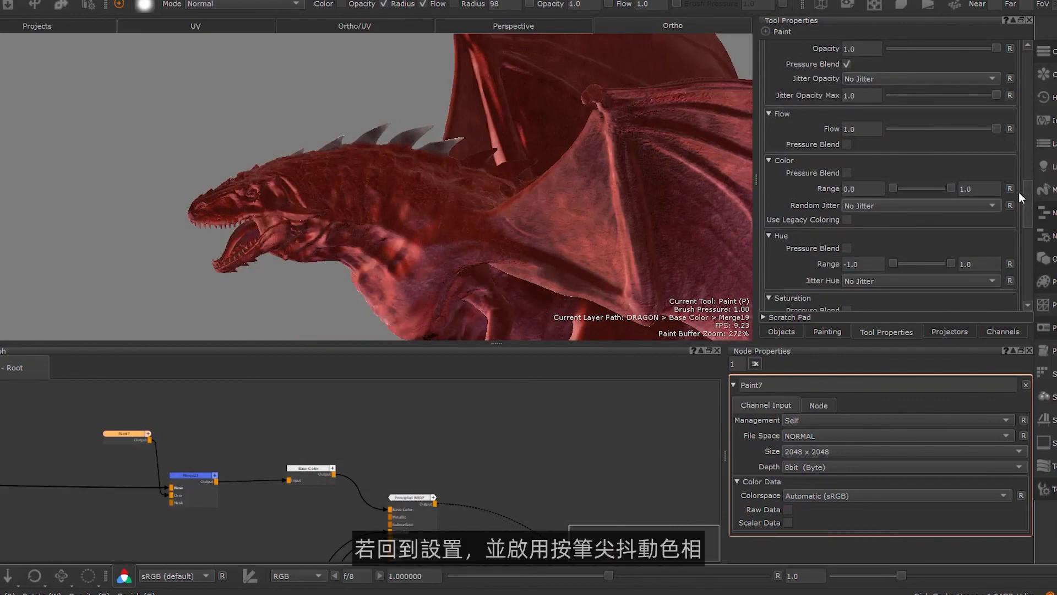
- Try Jitter per Tip for the hue over the range -1.0 to 1.0 with a test stroke on the dragon's neck
left_click_drag(1027, 193, 1030, 216)
left_click(867, 147)
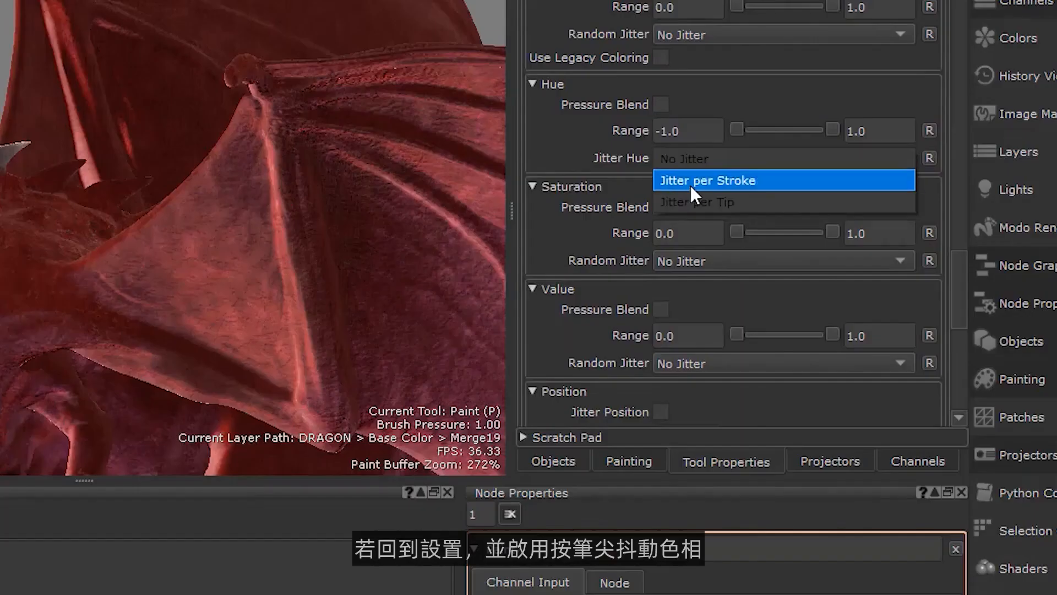
left_click(695, 201)
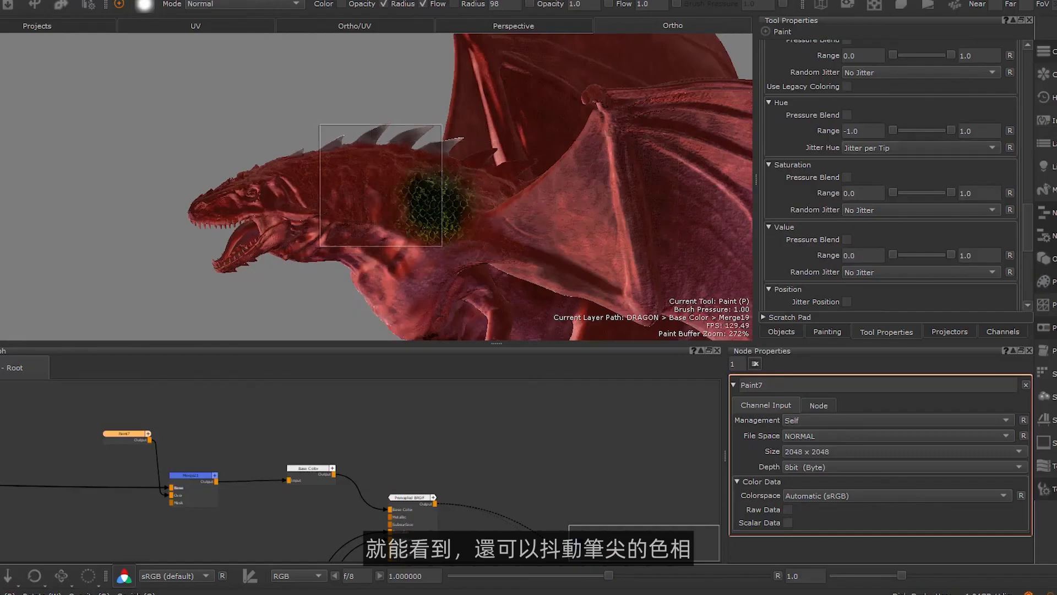
mouse_move(380, 186)
left_mouse_down()
mouse_move(366, 198)
mouse_move(402, 236)
mouse_move(488, 207)
mouse_move(588, 223)
mouse_move(459, 229)
left_mouse_up()
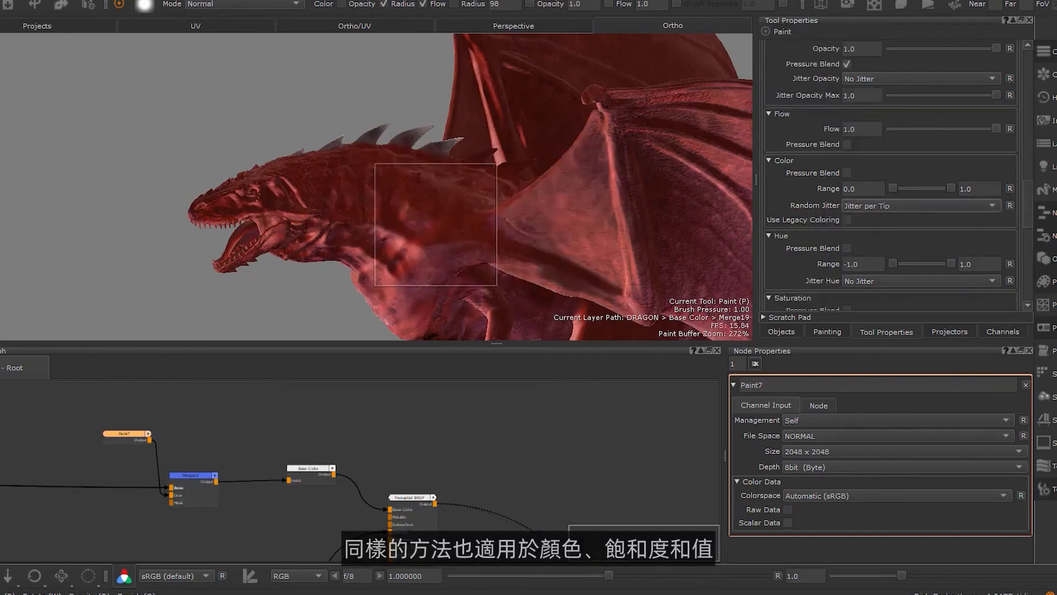
- Paint the scale pattern over the dragon's neck, chest and head, trying Jitter per Tip for color and saturation
mouse_move(436, 224)
left_mouse_down()
mouse_move(361, 195)
mouse_move(490, 193)
mouse_move(542, 234)
mouse_move(462, 219)
left_mouse_up()
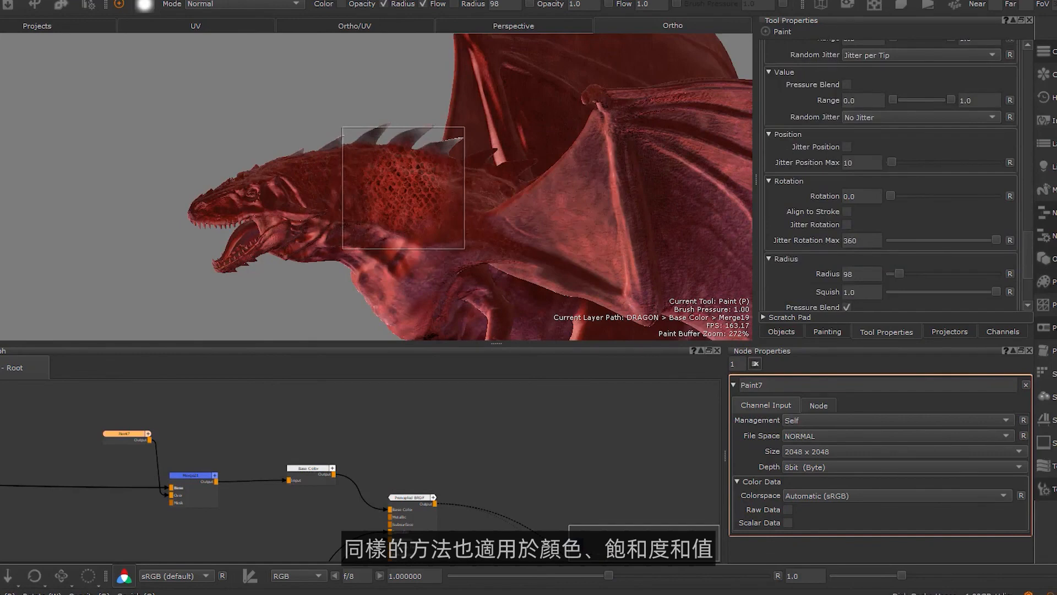
mouse_move(403, 188)
left_mouse_down()
mouse_move(401, 253)
mouse_move(435, 276)
mouse_move(440, 245)
mouse_move(468, 259)
left_mouse_up()
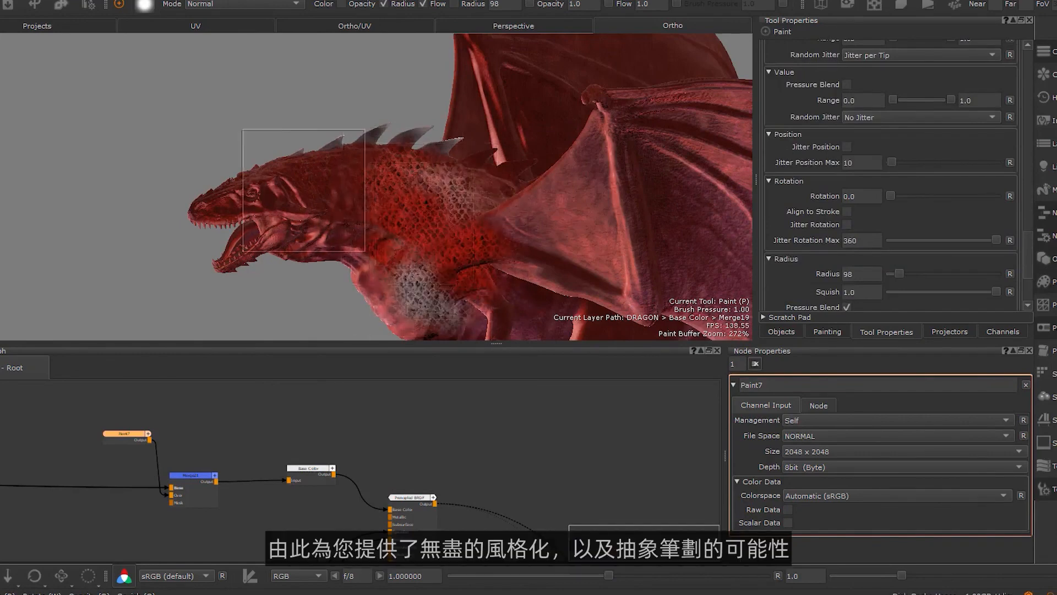
left_click_drag(386, 279, 435, 219)
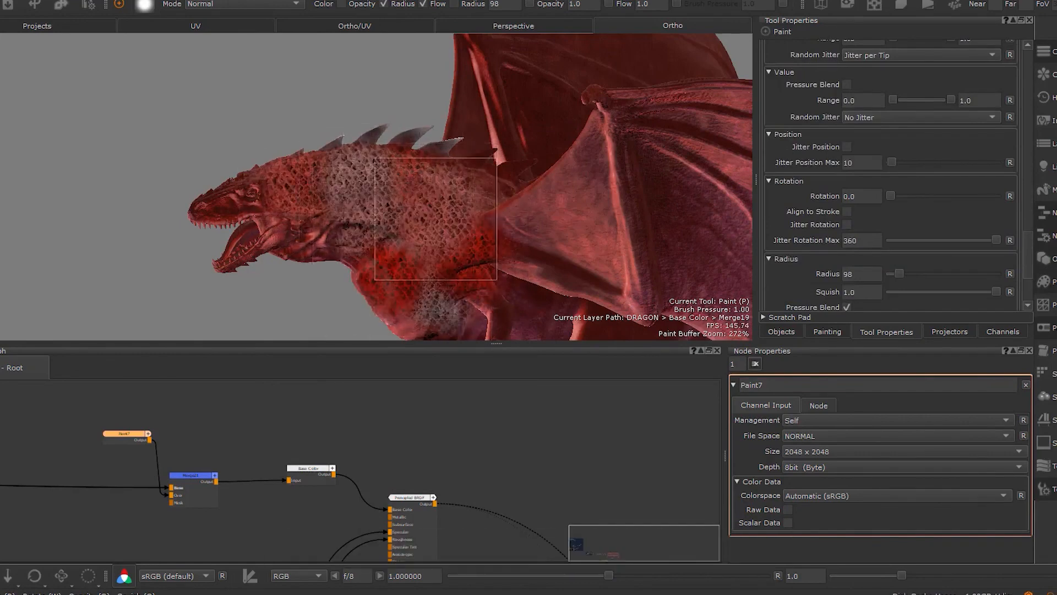
left_click_drag(518, 194, 495, 231)
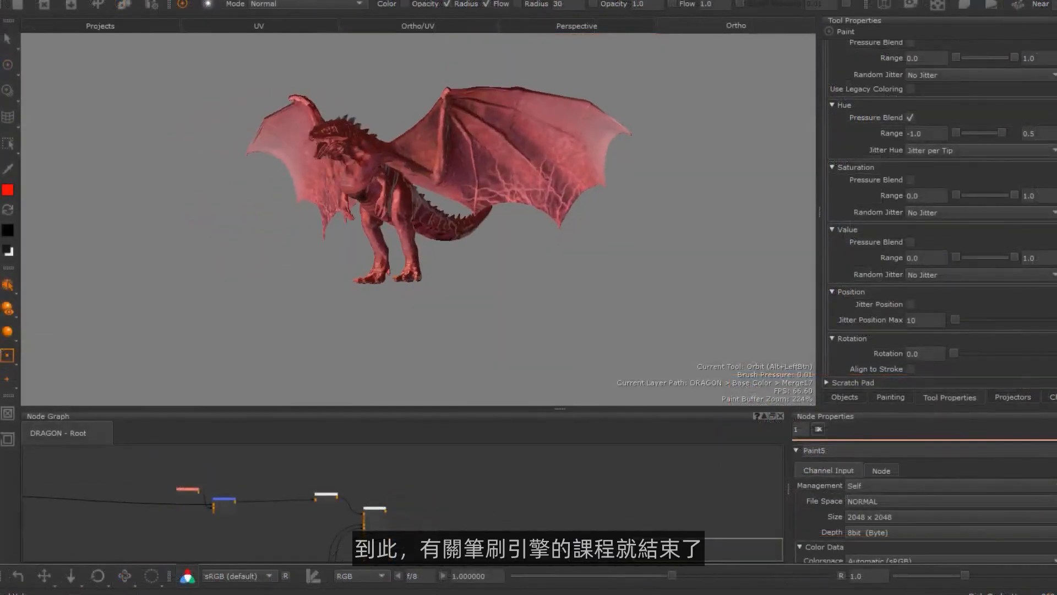
right_click_drag(308, 208, 349, 208, "alt")
left_click_drag(349, 207, 242, 231, "alt")
right_click_drag(242, 231, 269, 257, "alt")
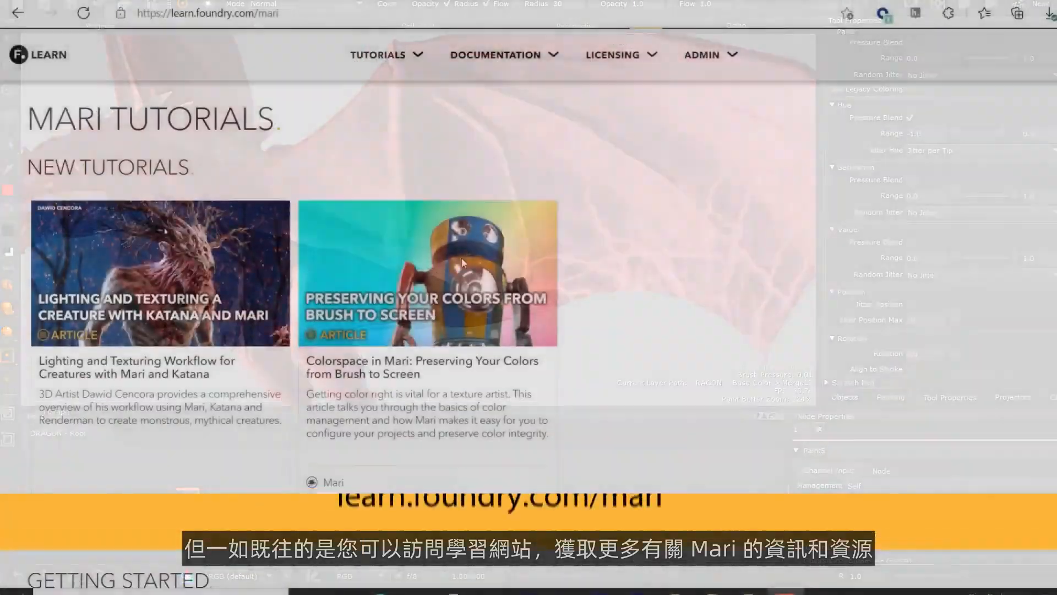
- Switch to the learn.foundry.com/mari page in the browser and look through the Mari tutorials
scroll(463, 262, "down", 4)
scroll(464, 262, "down", 10)
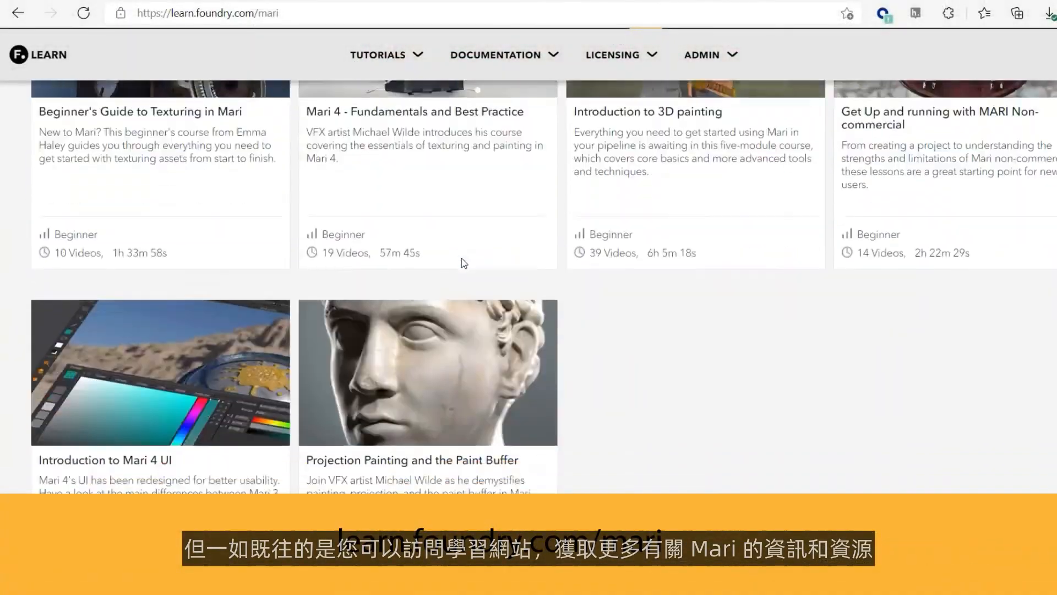
scroll(463, 258, "down", 6)
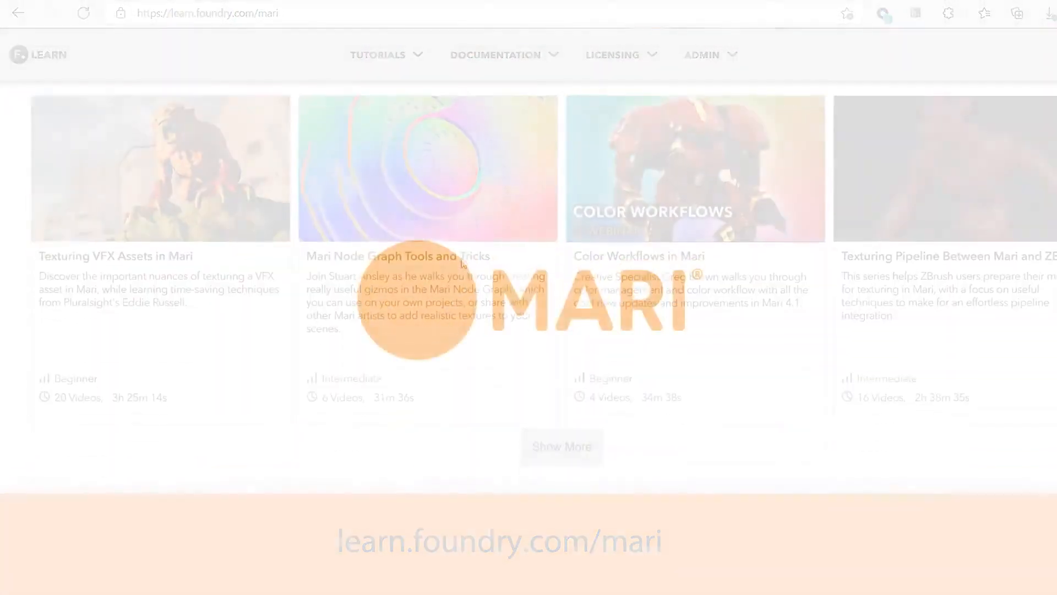